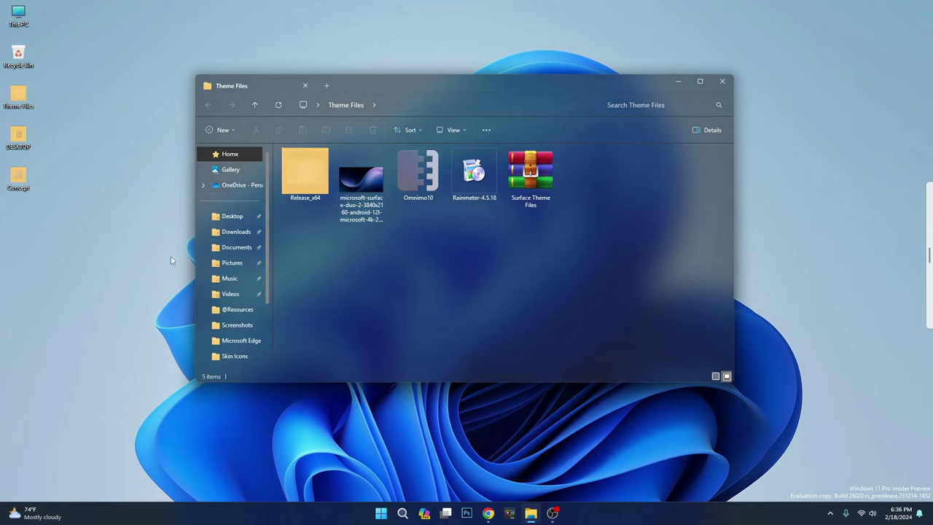
Set the microsoft-surface-duo-2 image from the Theme Files folder as the desktop background.
{"action": "left_click", "coordinate": [351, 175]}
{"action": "right_click", "coordinate": [351, 173]}
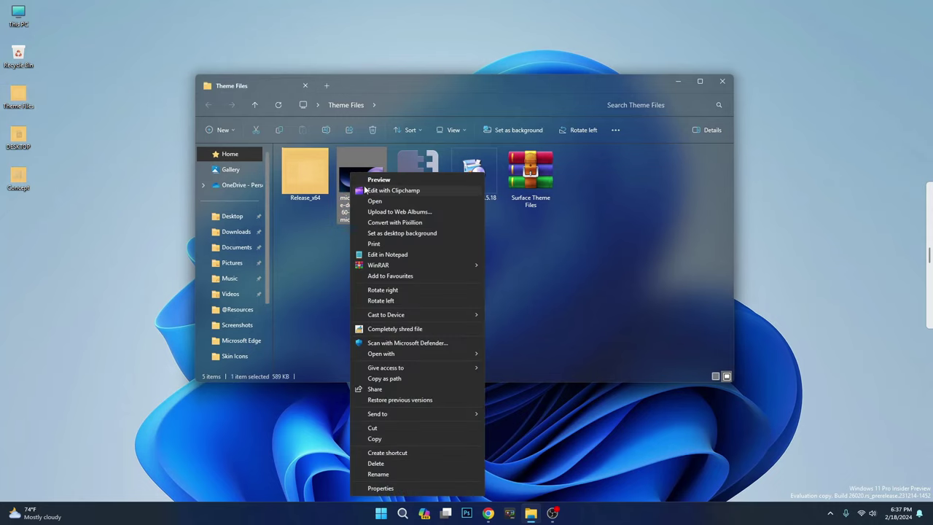
{"action": "left_click", "coordinate": [384, 232]}
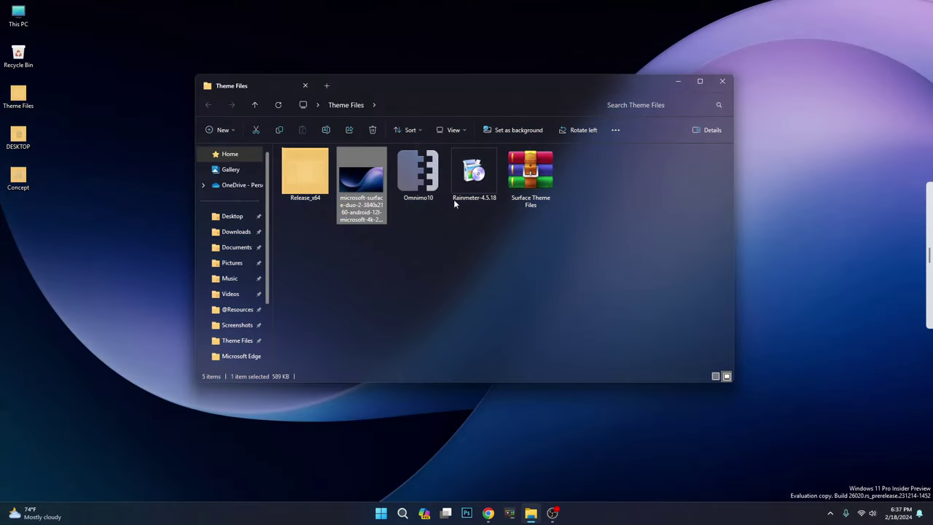
Run the Rainmeter-4.5.18 installer from the Theme Files folder and install Rainmeter with the standard installation type.
{"action": "double_click", "coordinate": [498, 86]}
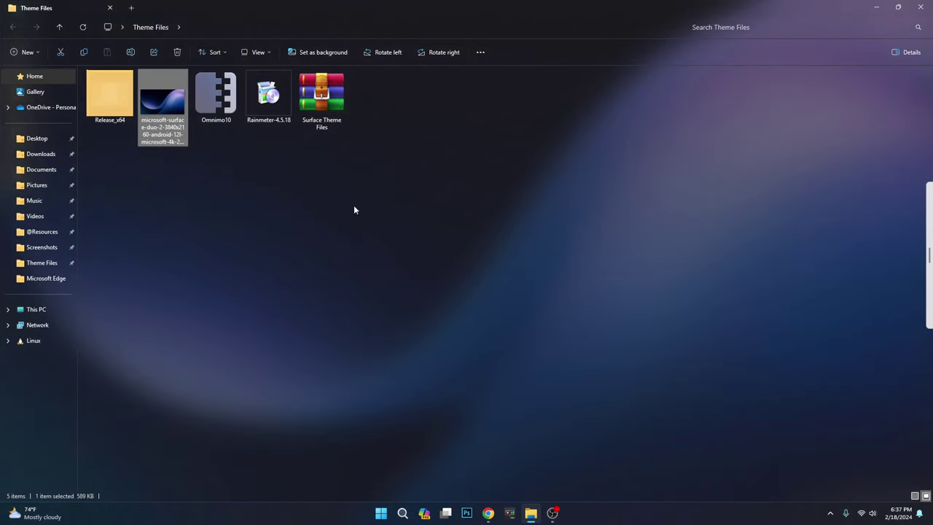
{"action": "double_click", "coordinate": [282, 118]}
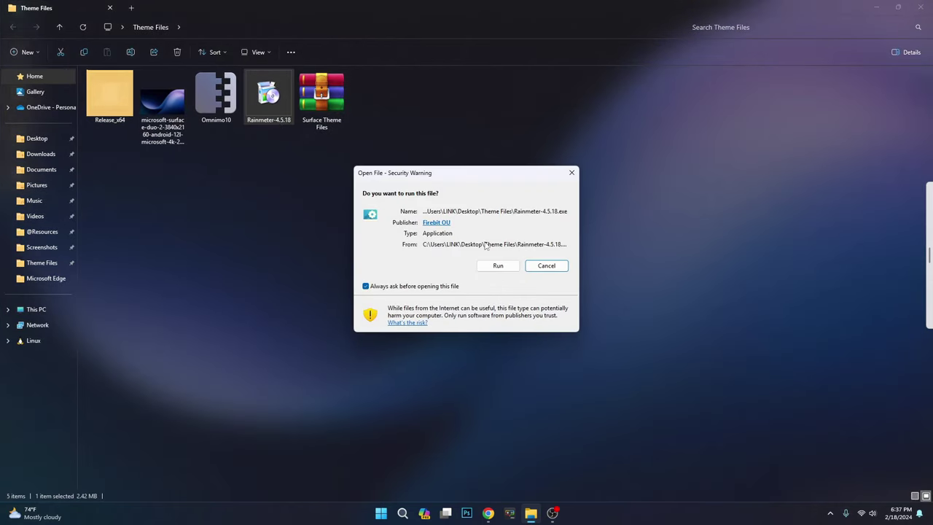
{"action": "left_click", "coordinate": [498, 265]}
{"action": "left_click", "coordinate": [475, 276]}
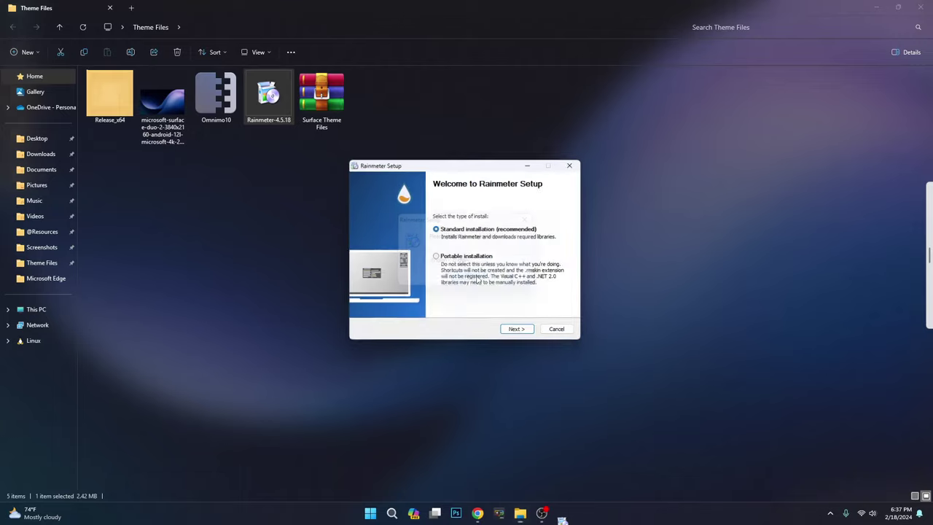
{"action": "left_click", "coordinate": [516, 328]}
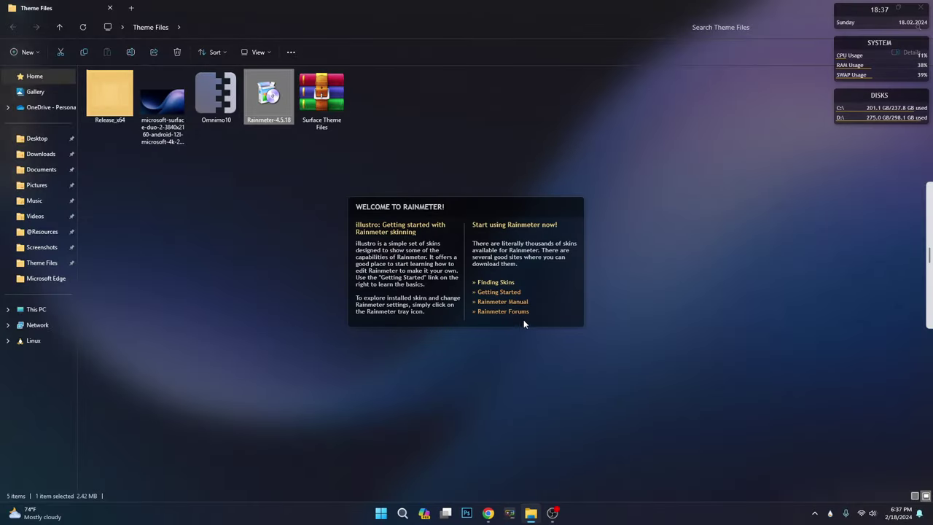
Unload the default illustro skins from the desktop: the Welcome panel, Disk, System and Clock.
{"action": "right_click", "coordinate": [524, 320]}
{"action": "left_click", "coordinate": [557, 433]}
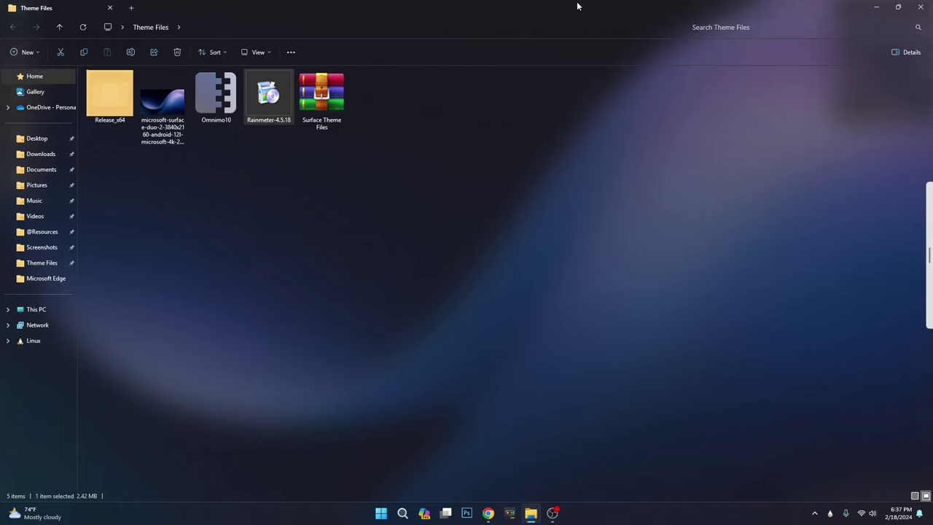
{"action": "left_click_drag", "start_coordinate": [578, 16], "coordinate": [497, 42]}
{"action": "right_click", "coordinate": [855, 123]}
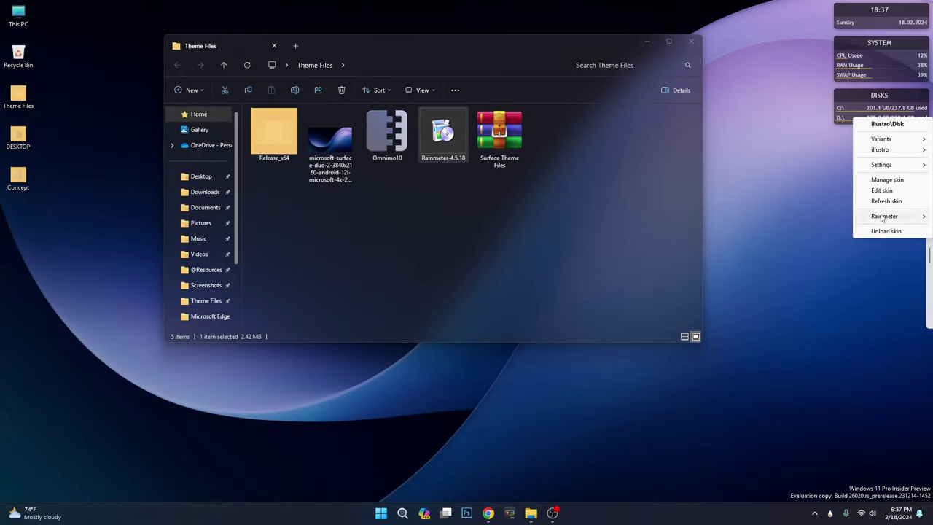
{"action": "left_click", "coordinate": [875, 232]}
{"action": "right_click", "coordinate": [871, 68]}
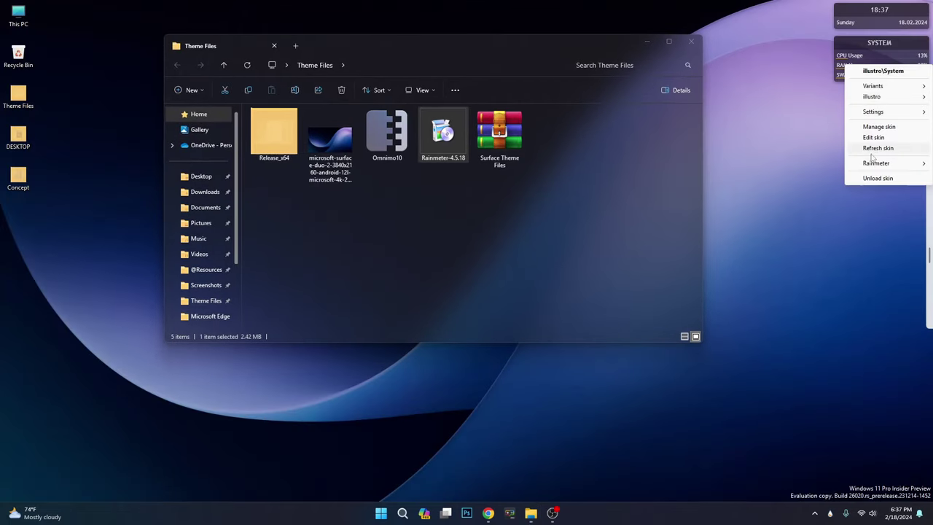
{"action": "left_click", "coordinate": [873, 180]}
{"action": "right_click", "coordinate": [864, 24]}
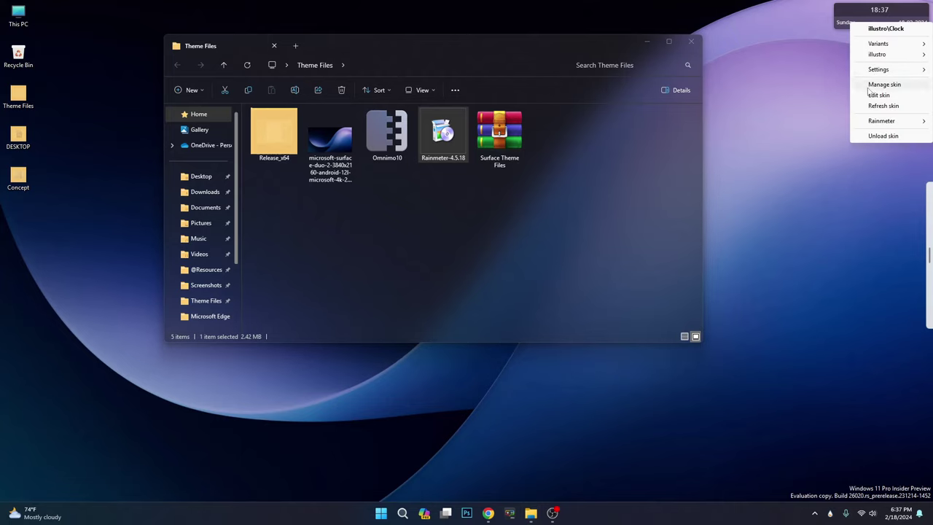
{"action": "left_click", "coordinate": [883, 136]}
Extract the Surface Theme Files archive into a Surface Theme Files folder inside Theme Files.
{"action": "left_click", "coordinate": [669, 42]}
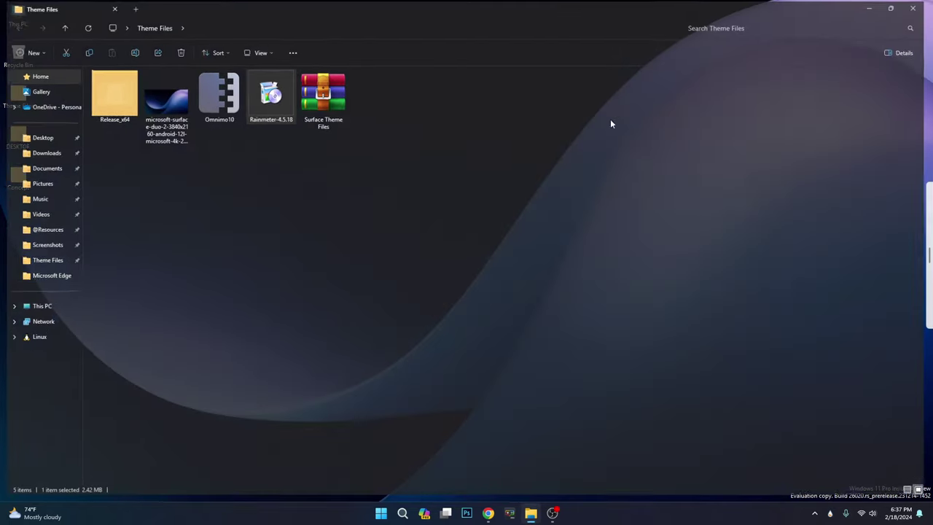
{"action": "left_click", "coordinate": [328, 99]}
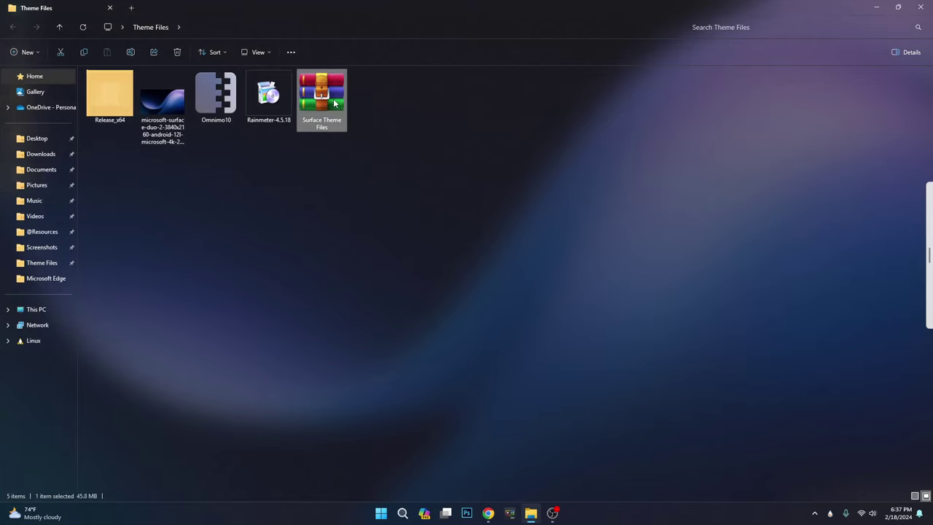
{"action": "right_click", "coordinate": [334, 100]}
{"action": "left_click", "coordinate": [361, 153]}
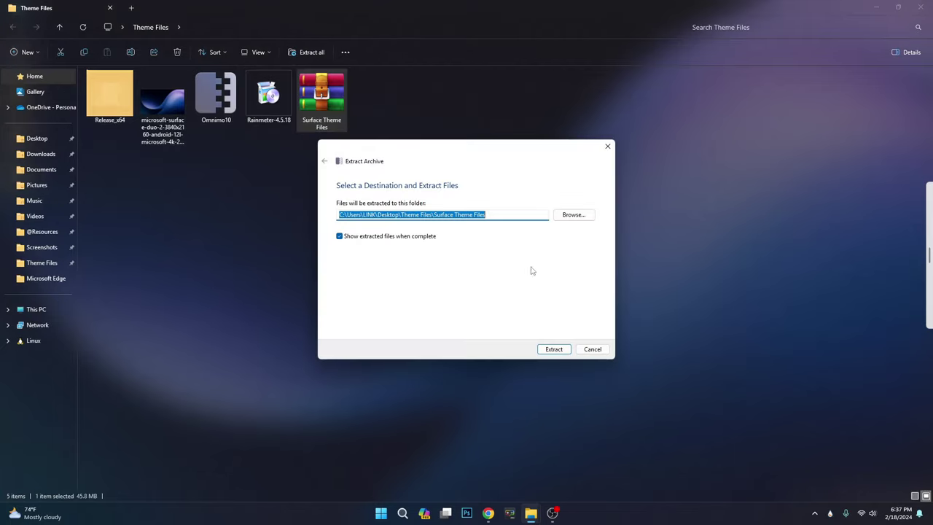
{"action": "left_click", "coordinate": [552, 349]}
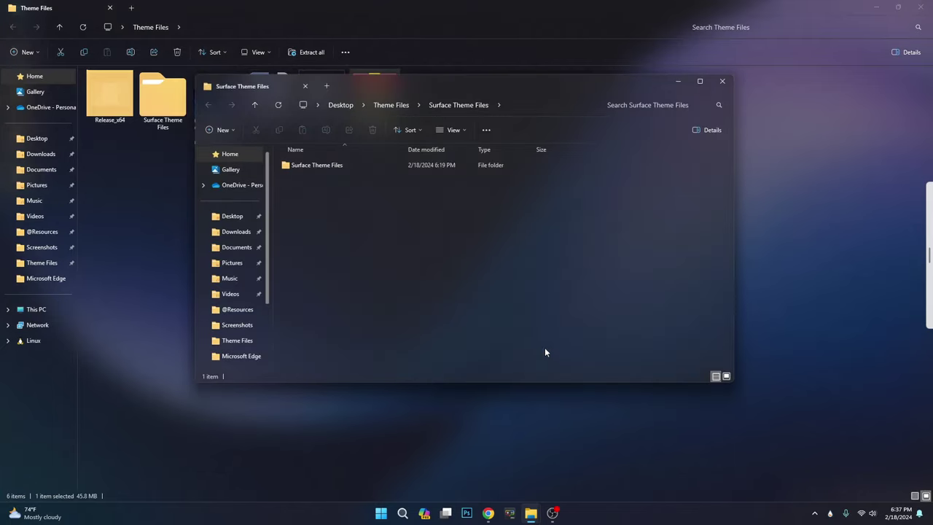
Install the Surface 3_1.03 and Nord macOS Menu_1.02 skin packages from the extracted inner folder, and close that folder window.
{"action": "double_click", "coordinate": [318, 166]}
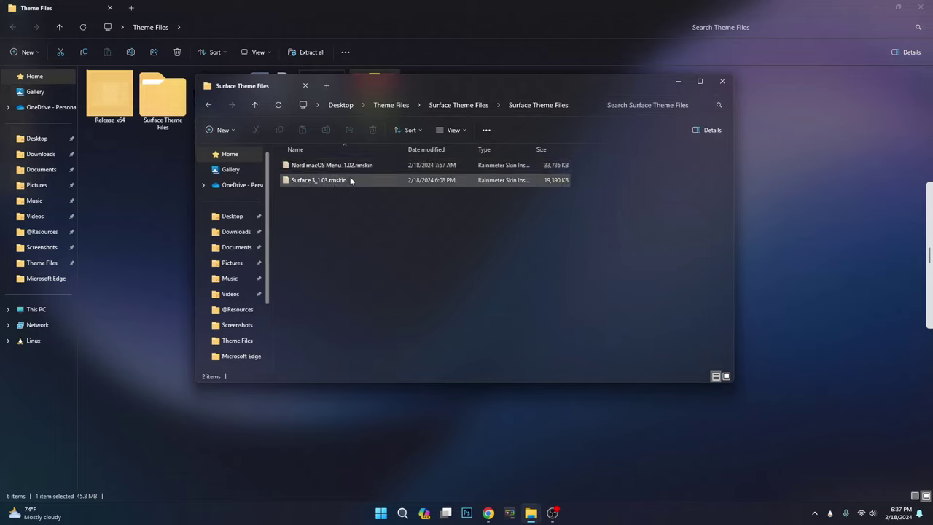
{"action": "double_click", "coordinate": [316, 182]}
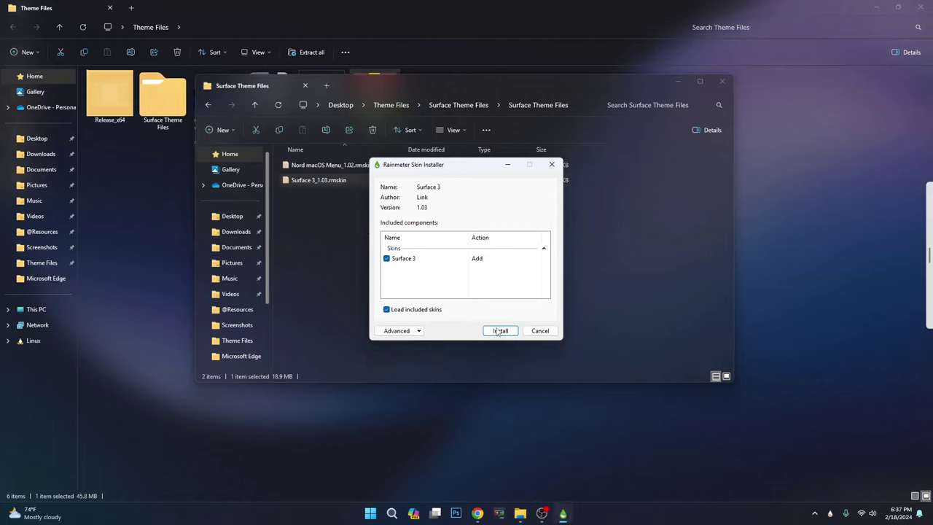
{"action": "left_click", "coordinate": [500, 331]}
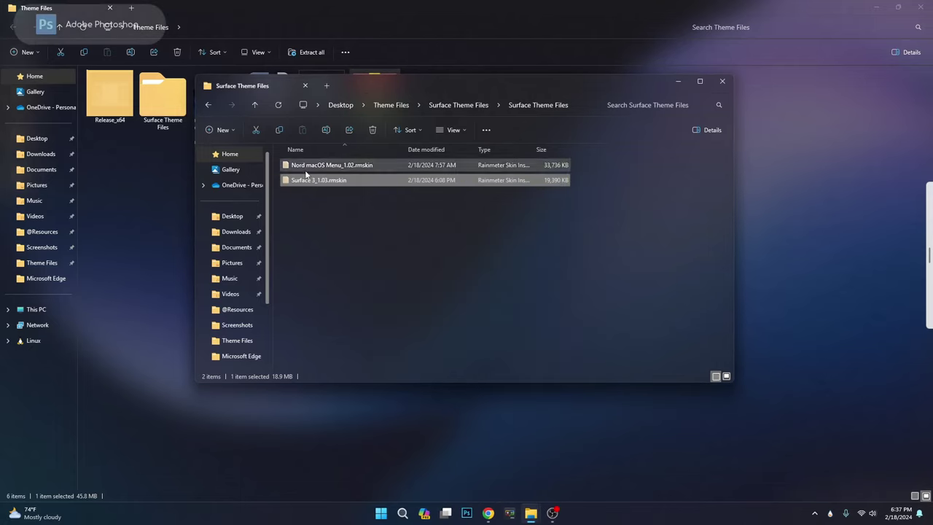
{"action": "double_click", "coordinate": [314, 166]}
{"action": "left_click", "coordinate": [500, 329]}
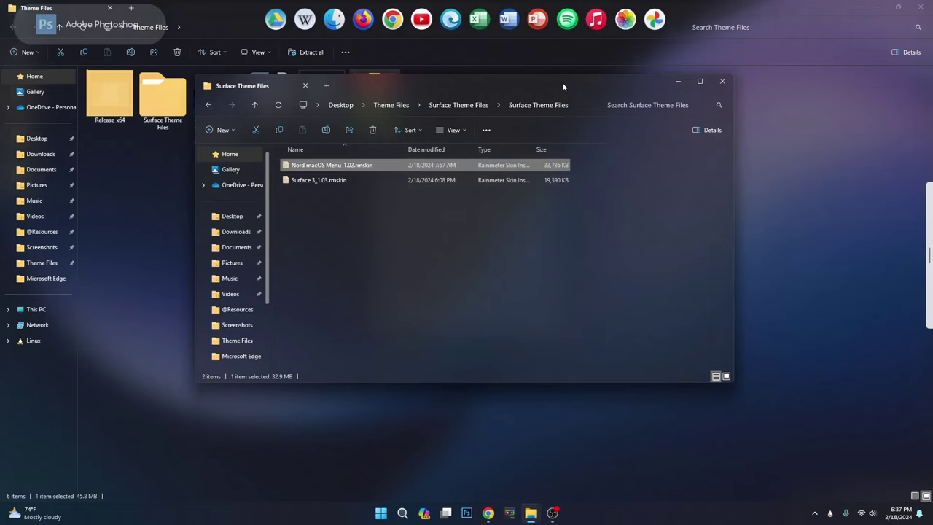
{"action": "left_click_drag", "start_coordinate": [563, 82], "coordinate": [570, 121]}
{"action": "left_click", "coordinate": [720, 119]}
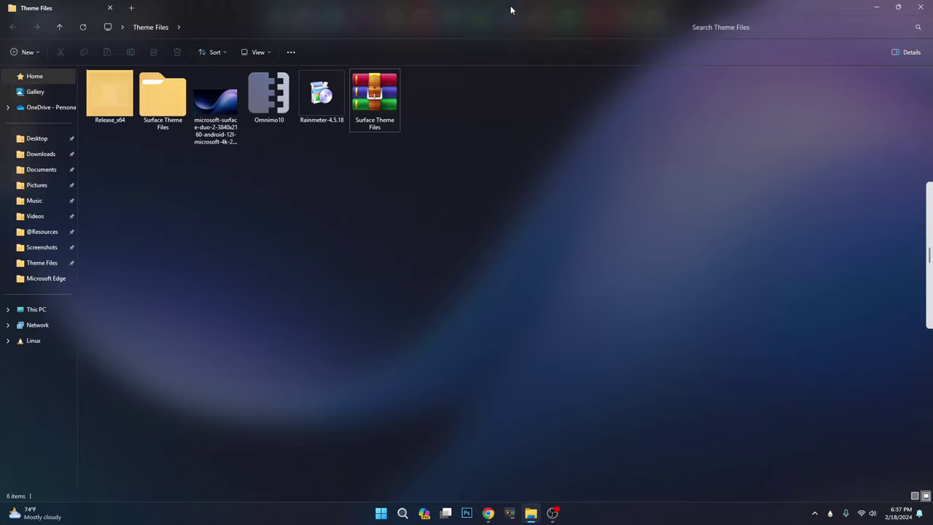
Move the app icon dock just above the taskbar and the Adobe Photoshop skin to the desktop's upper right area, closing the Theme Files window.
{"action": "left_click_drag", "start_coordinate": [510, 5], "coordinate": [398, 77]}
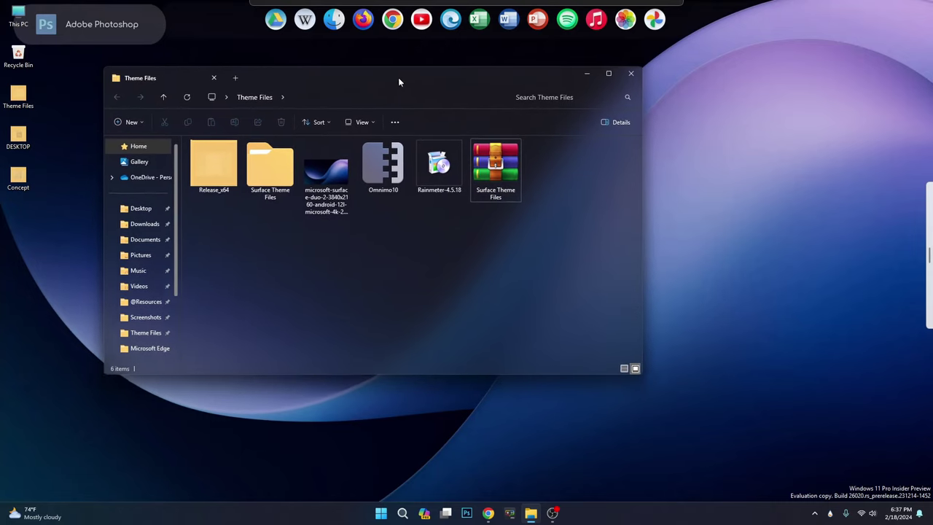
{"action": "left_click_drag", "start_coordinate": [241, 18], "coordinate": [210, 480]}
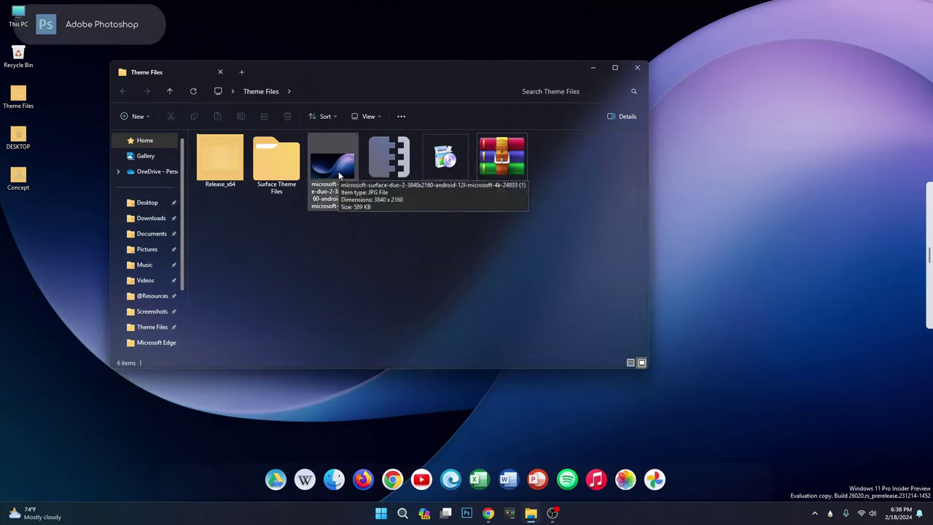
{"action": "left_click_drag", "start_coordinate": [358, 66], "coordinate": [305, 95]}
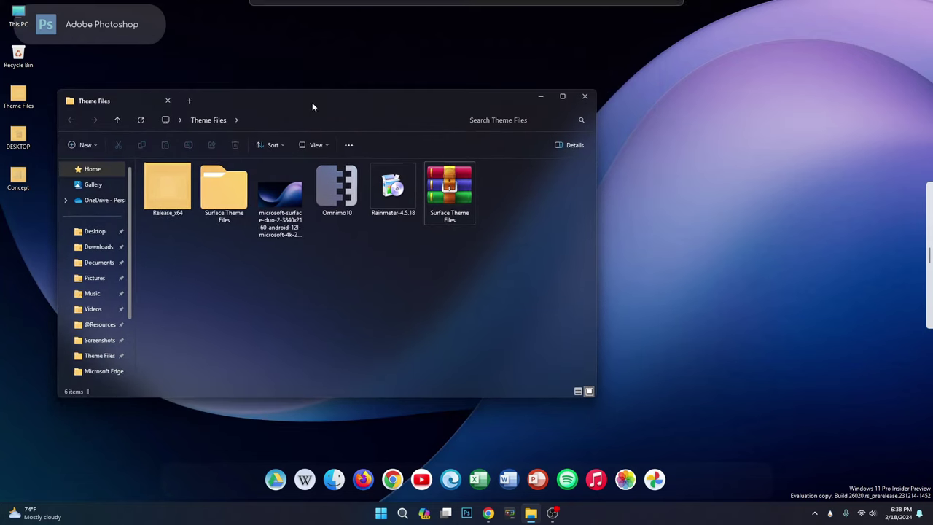
{"action": "left_click_drag", "start_coordinate": [152, 29], "coordinate": [877, 184]}
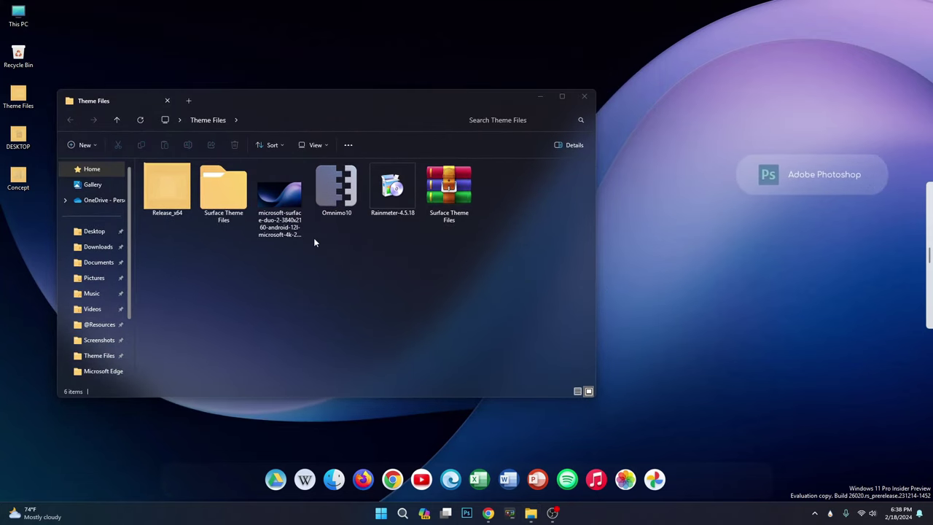
{"action": "left_click", "coordinate": [584, 96]}
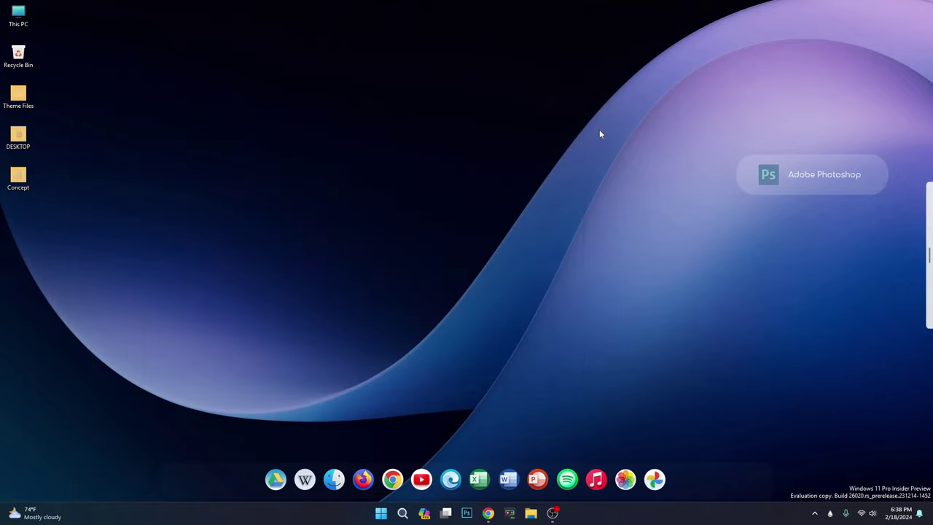
Open the Manage Rainmeter window and hide the desktop icons.
{"action": "left_click", "coordinate": [828, 513]}
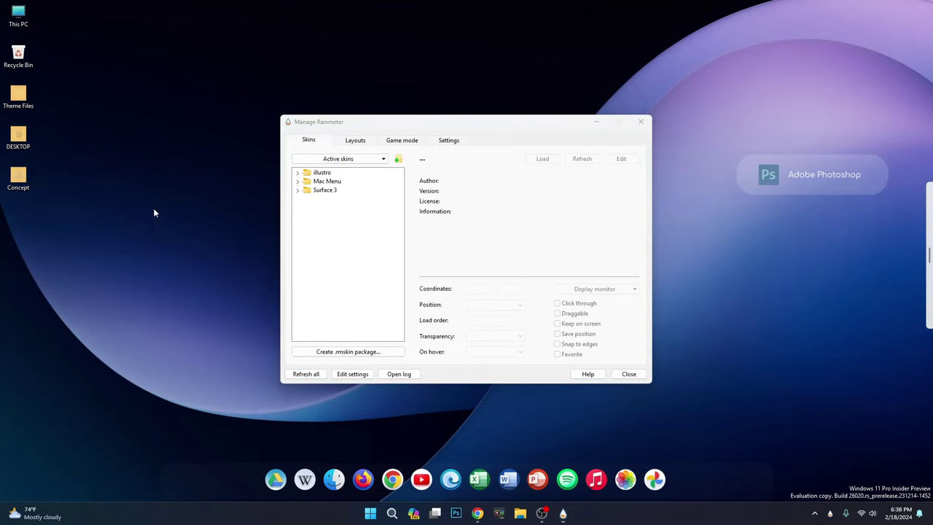
{"action": "right_click", "coordinate": [154, 212]}
{"action": "mouse_move", "coordinate": [186, 217]}
{"action": "left_click", "coordinate": [298, 278]}
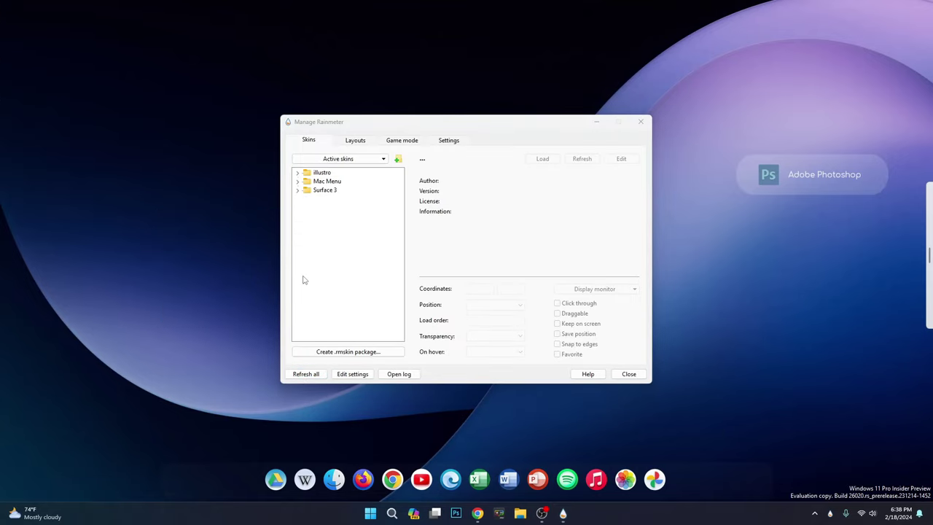
Load Adobe illustrator.ini from the Surface 3 skins and place it directly below the Adobe Photoshop skin on the desktop.
{"action": "left_click", "coordinate": [298, 190]}
{"action": "left_click", "coordinate": [307, 208]}
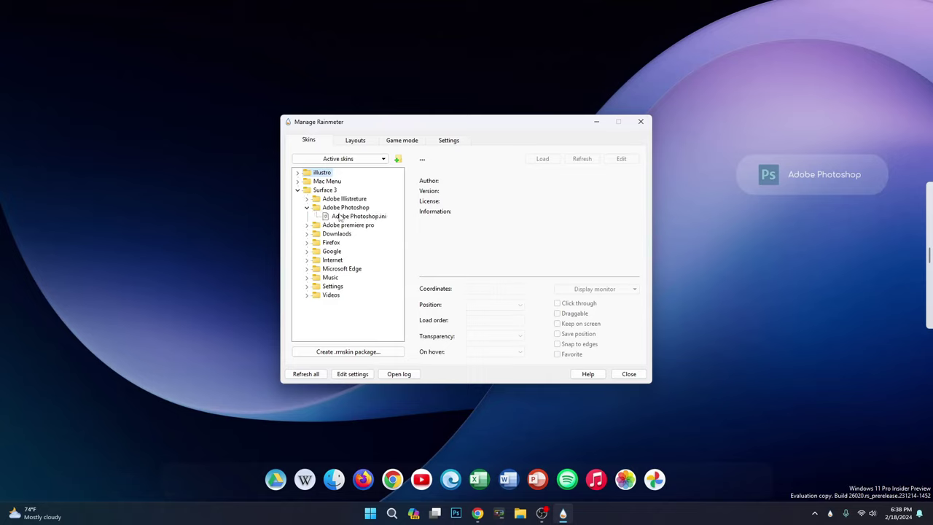
{"action": "left_click", "coordinate": [307, 199]}
{"action": "left_click", "coordinate": [357, 208]}
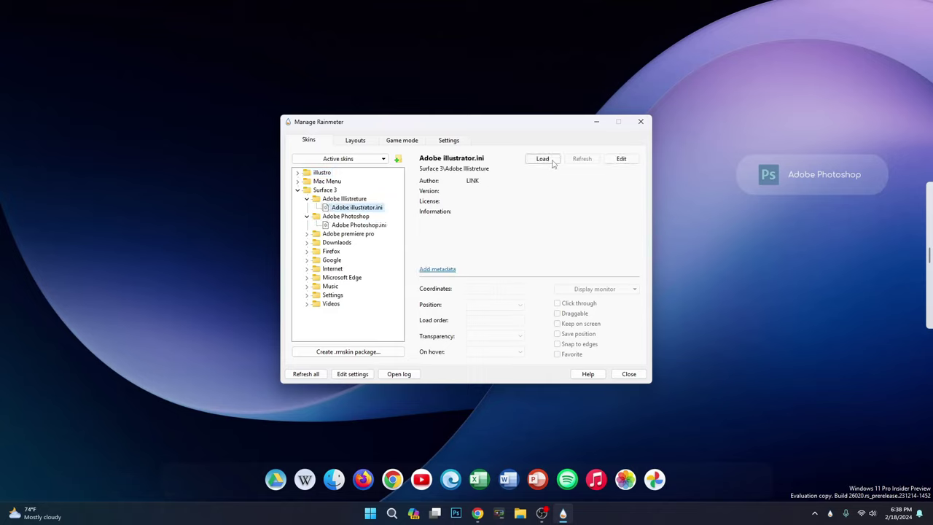
{"action": "left_click", "coordinate": [543, 158]}
{"action": "left_click_drag", "start_coordinate": [153, 36], "coordinate": [877, 241]}
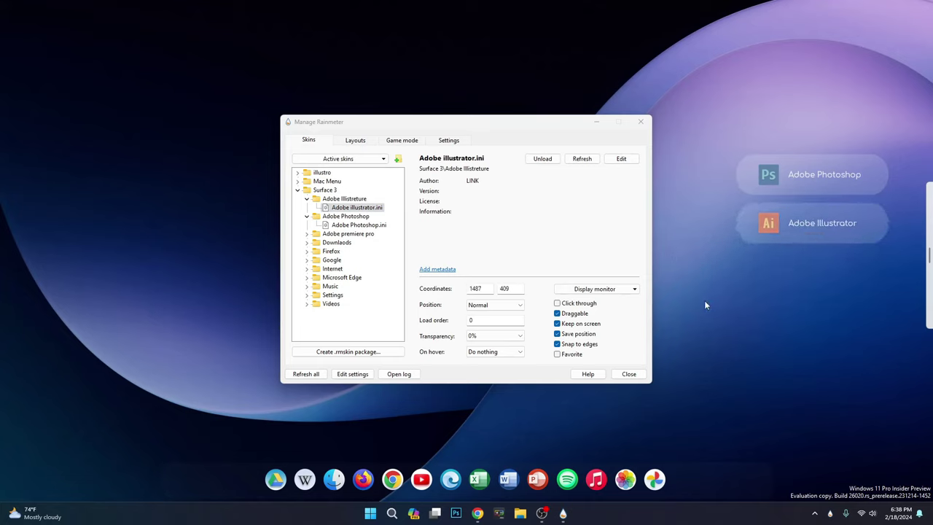
Load Adobe premiere pro.ini from the Surface 3 skins and place it directly below the Adobe Illustrator skin.
{"action": "left_click", "coordinate": [307, 233]}
{"action": "left_click", "coordinate": [361, 242]}
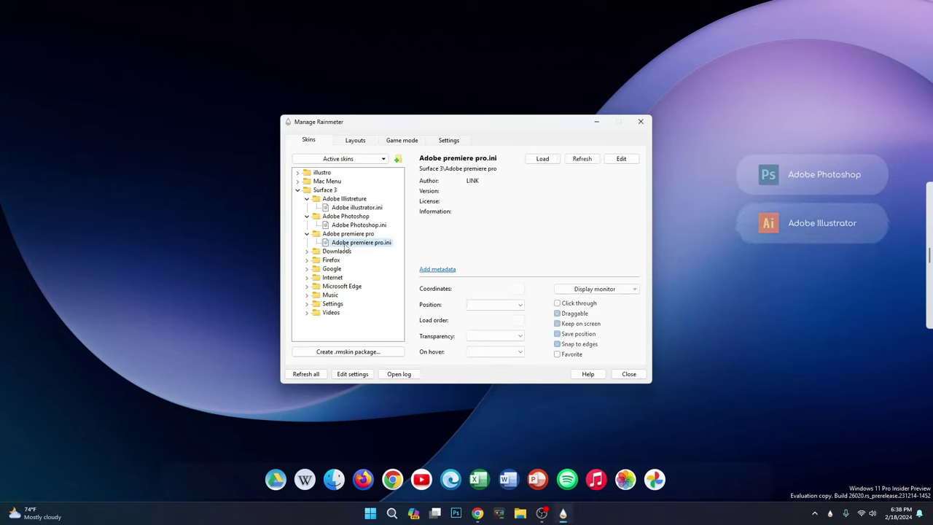
{"action": "left_click", "coordinate": [542, 158]}
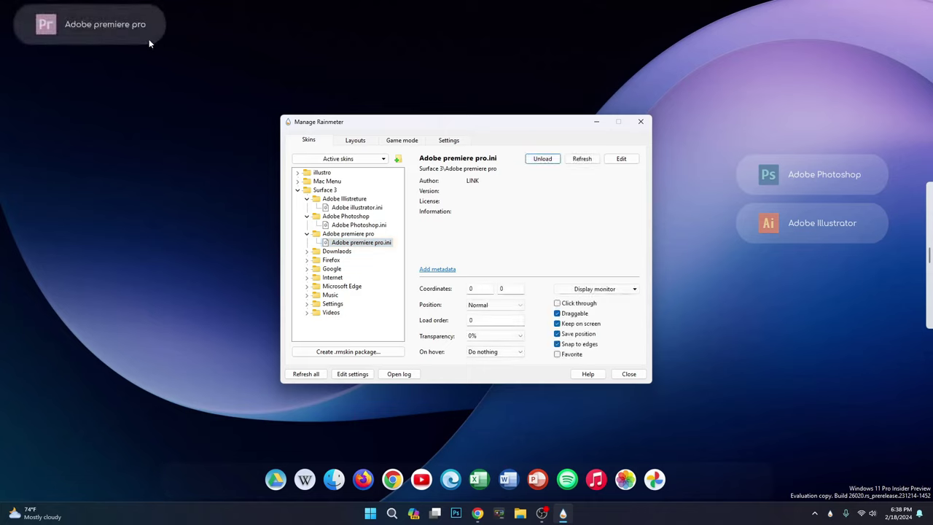
{"action": "left_click_drag", "start_coordinate": [149, 41], "coordinate": [866, 284]}
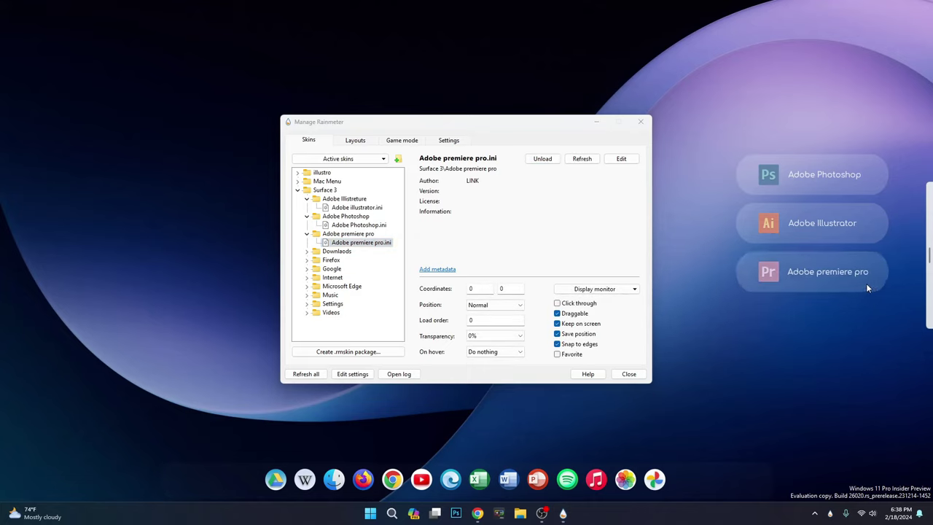
Load Downlaod.ini from the Surface 3 skins and place the Downloads skin directly below Adobe premiere pro.
{"action": "left_click", "coordinate": [307, 250]}
{"action": "left_click", "coordinate": [348, 260]}
{"action": "left_click", "coordinate": [545, 160]}
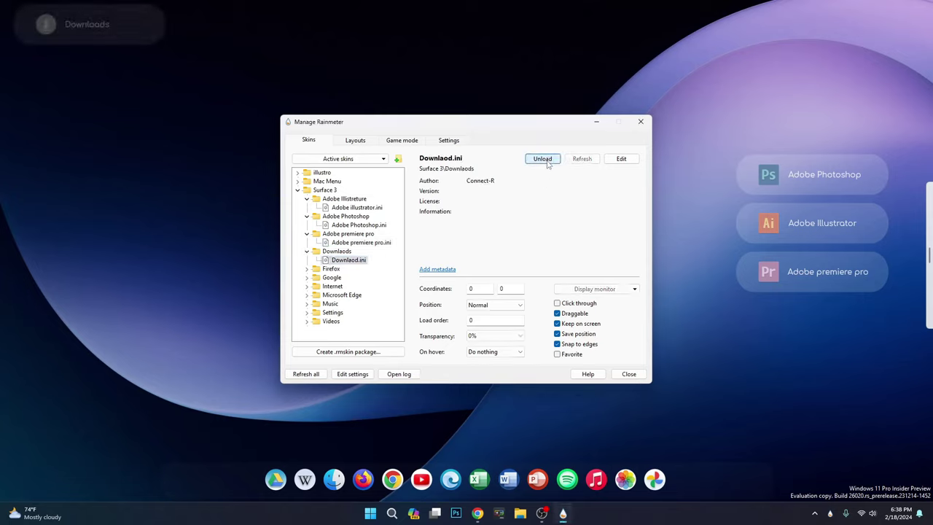
{"action": "left_click_drag", "start_coordinate": [156, 37], "coordinate": [879, 333]}
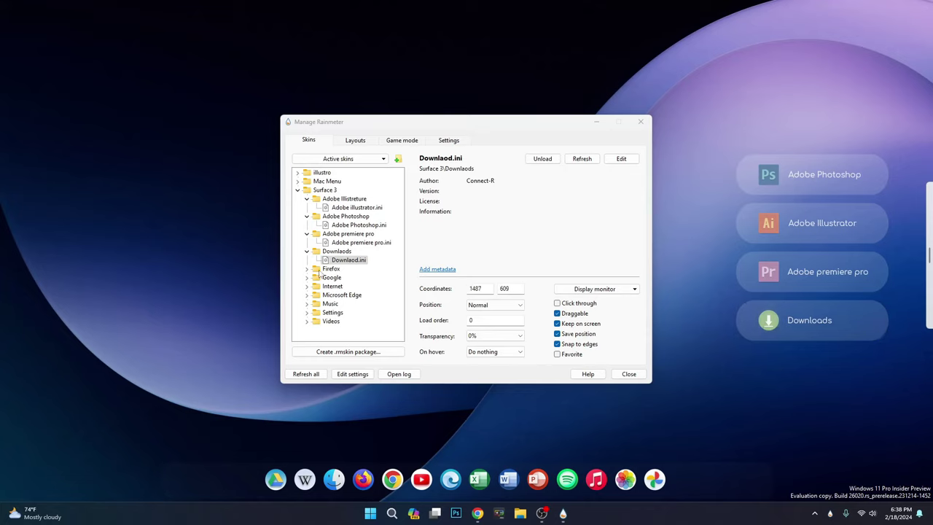
Load Firefox.ini from the Surface 3 skins and place the Firefox skin just left of Adobe Photoshop on the desktop.
{"action": "left_click", "coordinate": [307, 268]}
{"action": "left_click", "coordinate": [344, 277]}
{"action": "left_click", "coordinate": [542, 159]}
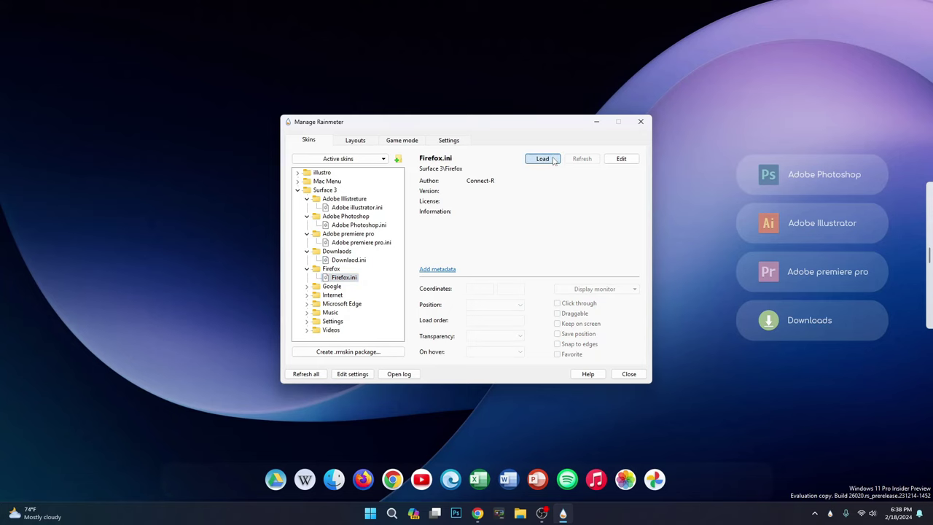
{"action": "left_click_drag", "start_coordinate": [536, 126], "coordinate": [193, 143]}
{"action": "left_click_drag", "start_coordinate": [97, 26], "coordinate": [706, 177]}
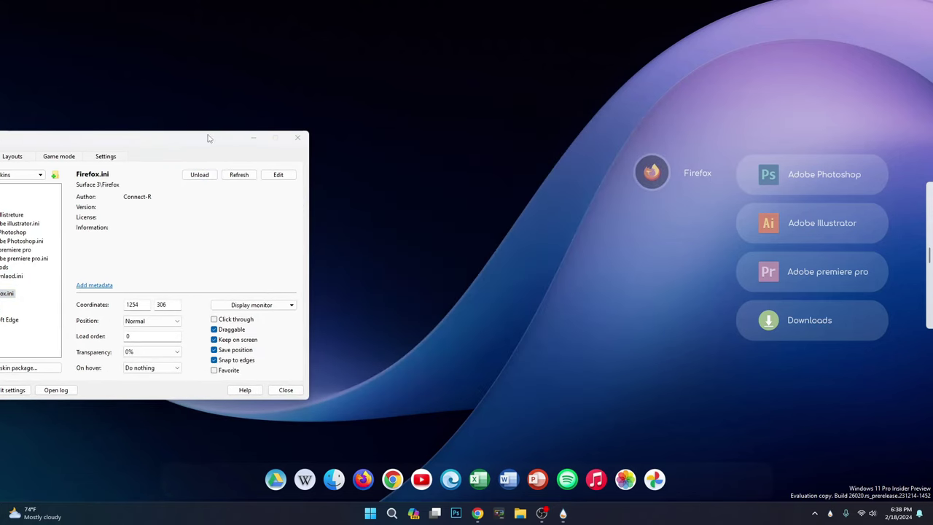
Move the Manage Rainmeter window clear of the shortcut skins and load Google.ini from the Surface 3 skins.
{"action": "left_click_drag", "start_coordinate": [196, 138], "coordinate": [323, 83]}
{"action": "left_click", "coordinate": [91, 248]}
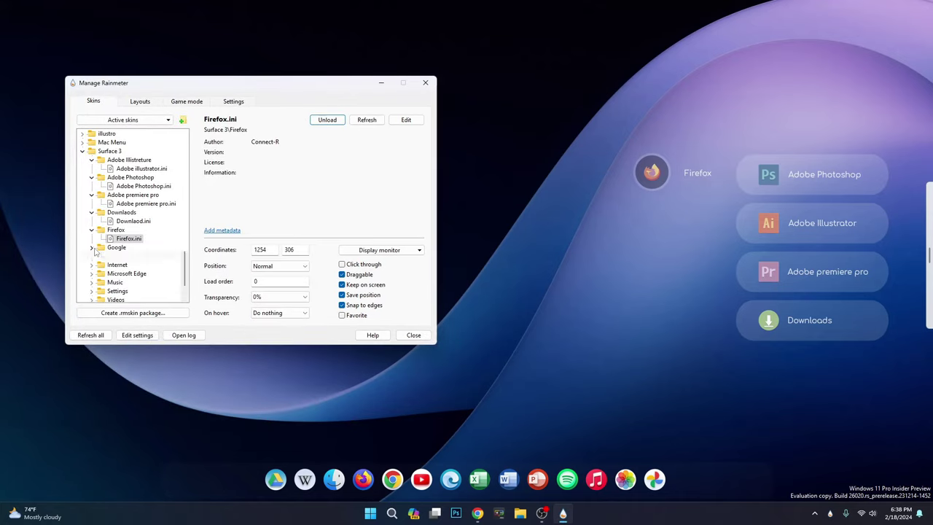
{"action": "left_click", "coordinate": [129, 256]}
{"action": "left_click", "coordinate": [328, 120]}
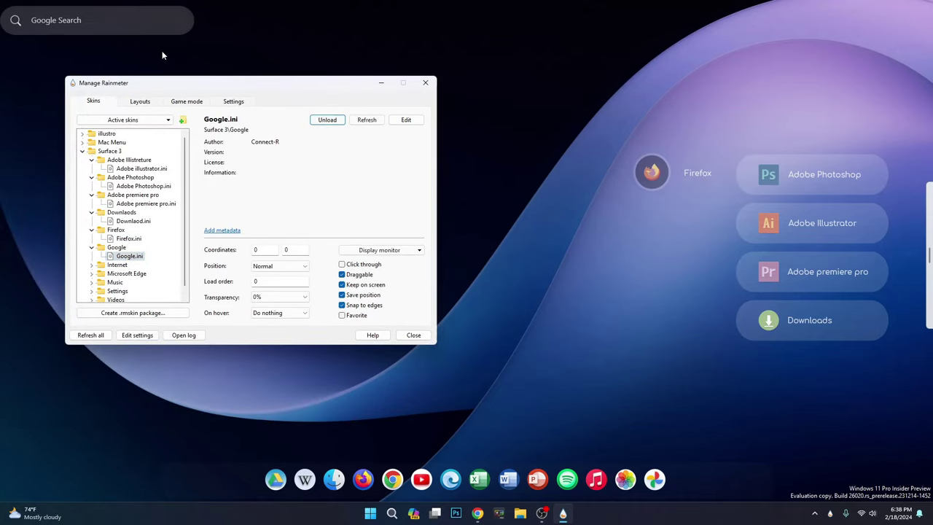
Load Internet.ini from the Surface 3 skins and place its Drive shortcut directly below the Firefox skin.
{"action": "left_click", "coordinate": [91, 264]}
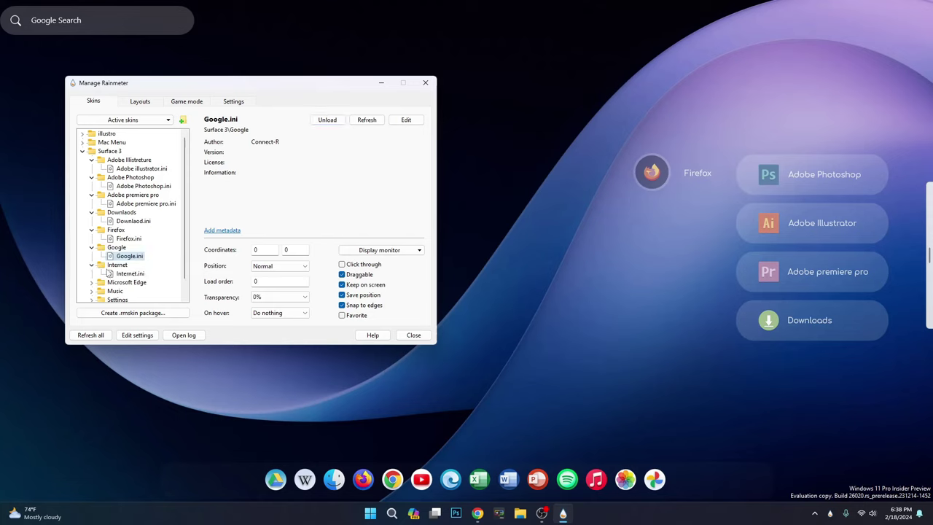
{"action": "left_click", "coordinate": [130, 273]}
{"action": "left_click", "coordinate": [327, 120]}
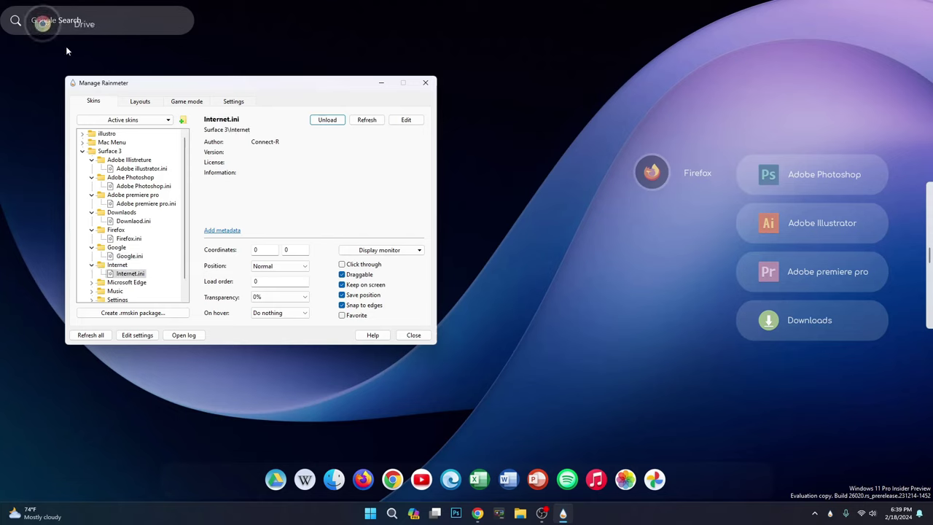
{"action": "left_click_drag", "start_coordinate": [80, 23], "coordinate": [692, 214]}
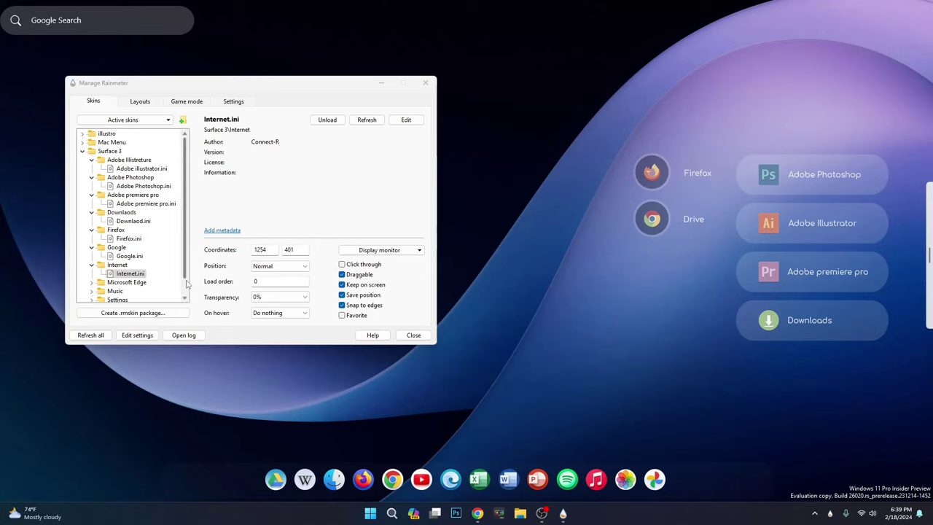
Load Microsoft Edge.ini from the Surface 3 skins and place it directly below the Downloads skin.
{"action": "scroll", "coordinate": [119, 261], "scroll_direction": "down", "scroll_amount": 1}
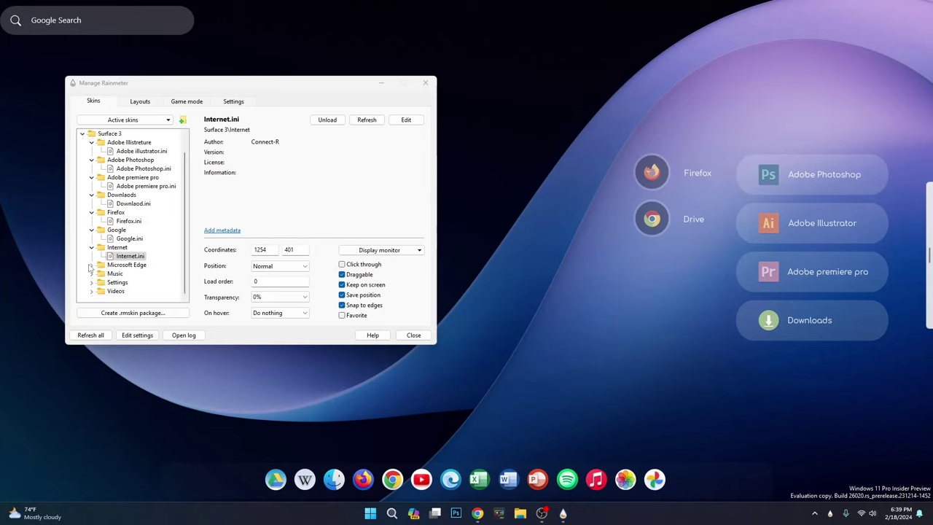
{"action": "left_click", "coordinate": [91, 266]}
{"action": "left_click", "coordinate": [139, 273]}
{"action": "left_click", "coordinate": [327, 120]}
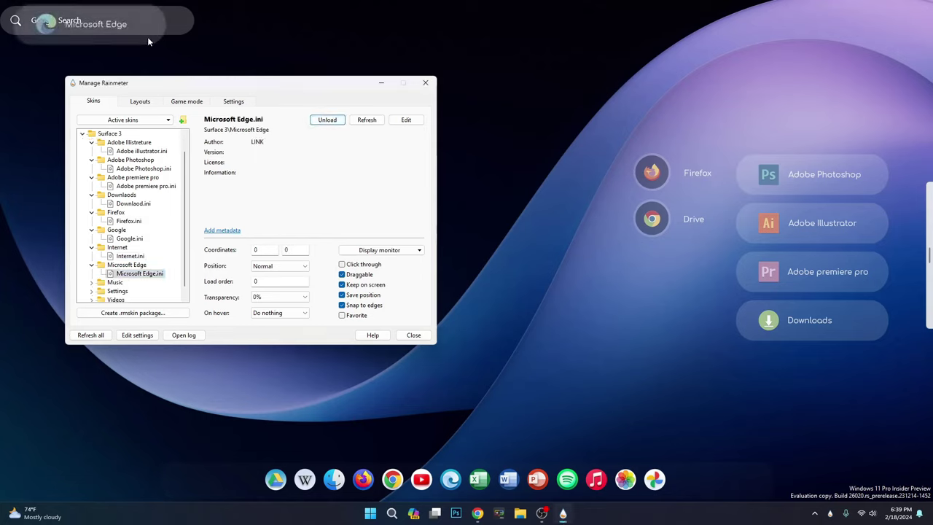
{"action": "left_click_drag", "start_coordinate": [148, 42], "coordinate": [861, 380]}
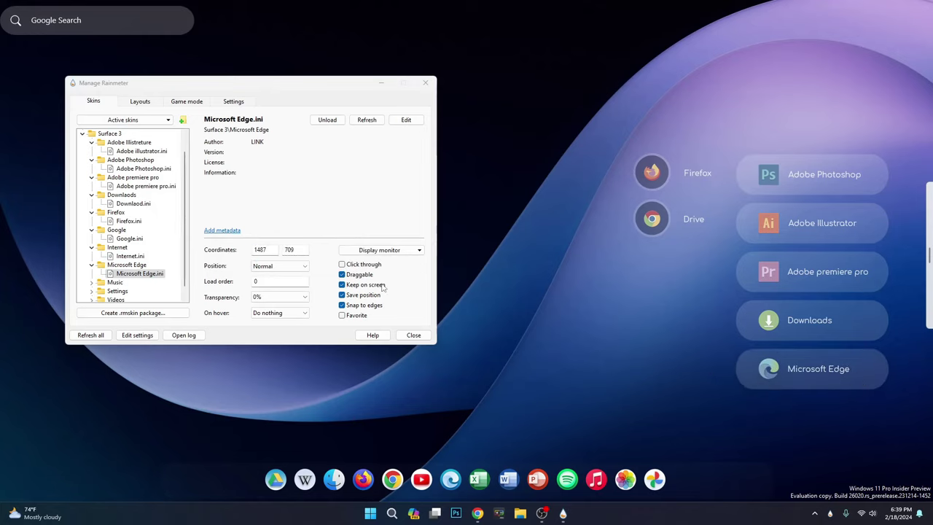
Load Music.ini from the Surface 3 skins and place the Music skin directly below the Drive skin.
{"action": "left_click", "coordinate": [91, 283]}
{"action": "left_click", "coordinate": [129, 291]}
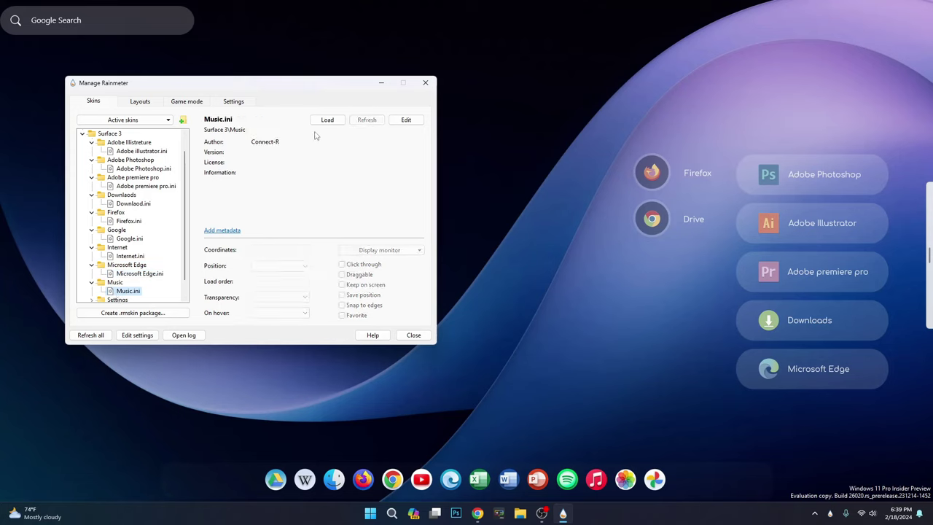
{"action": "left_click", "coordinate": [328, 120]}
{"action": "left_click_drag", "start_coordinate": [83, 29], "coordinate": [700, 263]}
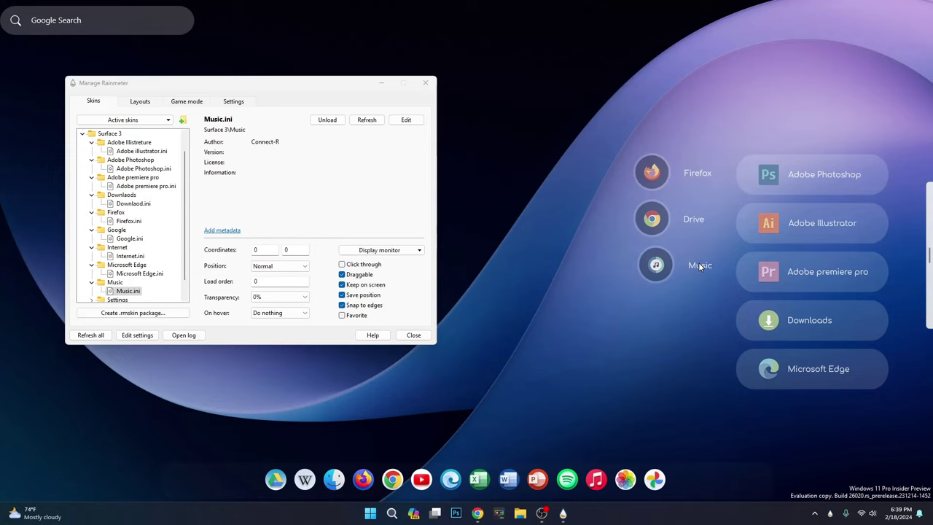
{"action": "left_click_drag", "start_coordinate": [698, 265], "coordinate": [701, 266]}
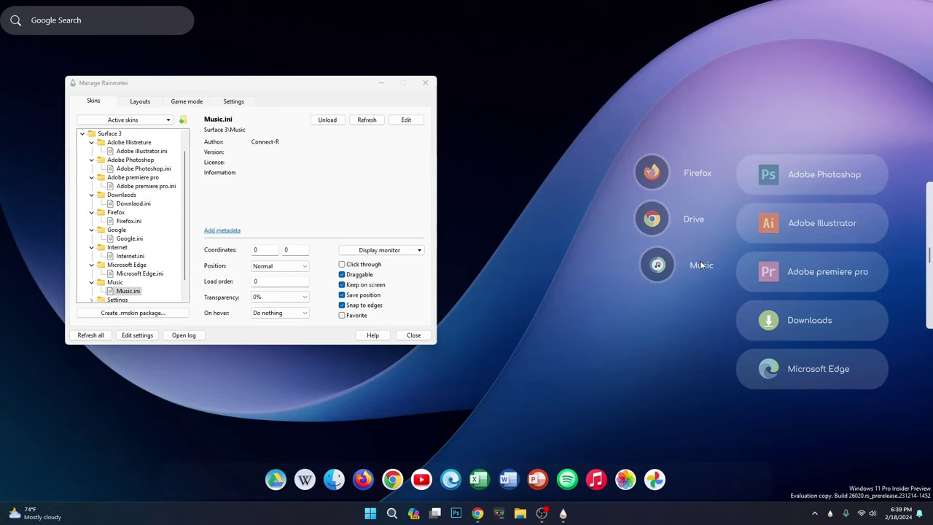
Load Settings.ini from the Surface 3 skins and place the Settings skin directly below the Music skin.
{"action": "scroll", "coordinate": [150, 242], "scroll_direction": "down", "scroll_amount": 1}
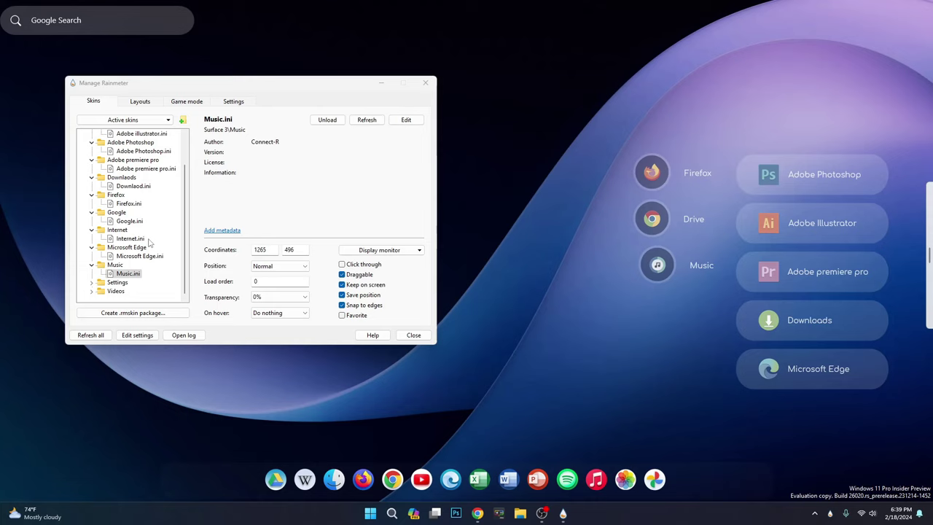
{"action": "left_click", "coordinate": [92, 282]}
{"action": "left_click", "coordinate": [129, 291]}
{"action": "left_click", "coordinate": [328, 120]}
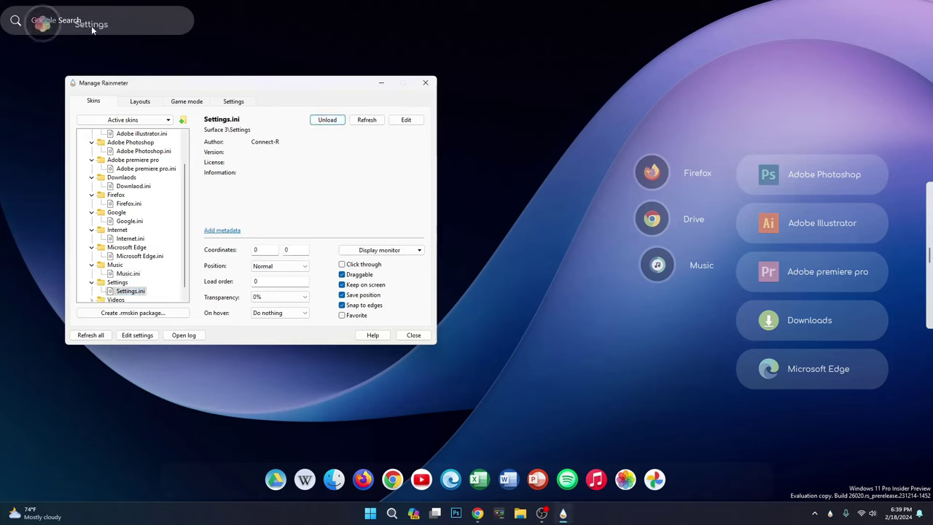
{"action": "left_click_drag", "start_coordinate": [92, 29], "coordinate": [707, 312]}
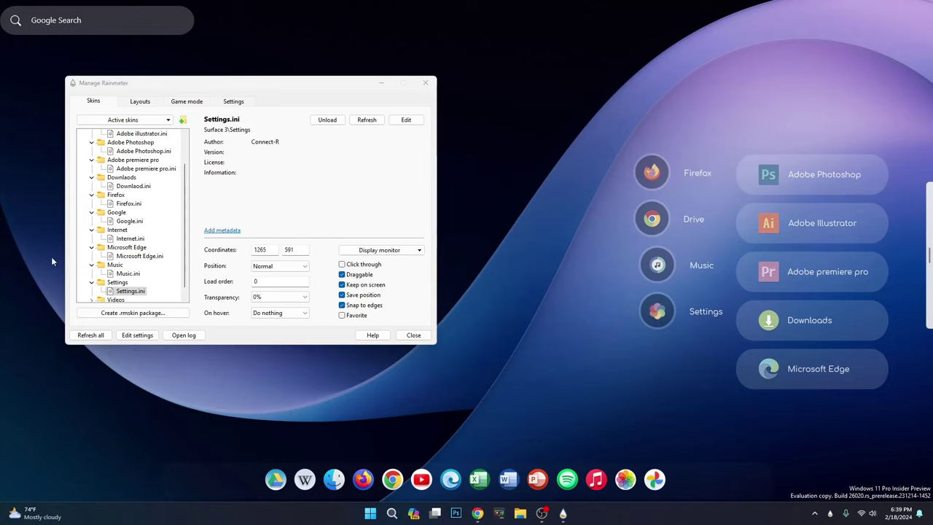
Load Videos.ini from the Surface 3 skins, place it directly below the Settings skin, and close Manage Rainmeter.
{"action": "left_click", "coordinate": [94, 301]}
{"action": "left_click", "coordinate": [129, 291]}
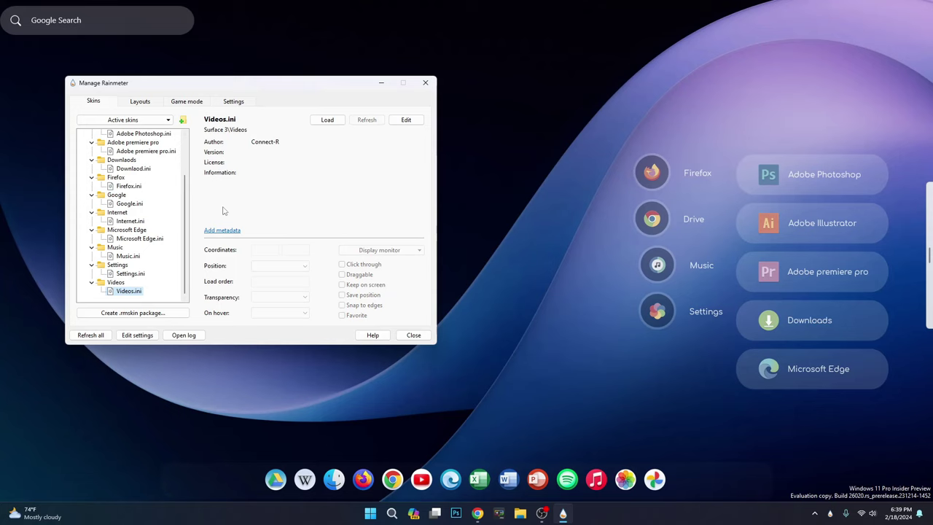
{"action": "left_click", "coordinate": [327, 120]}
{"action": "left_click_drag", "start_coordinate": [76, 29], "coordinate": [693, 360]}
{"action": "scroll", "coordinate": [111, 204], "scroll_direction": "up", "scroll_amount": 2}
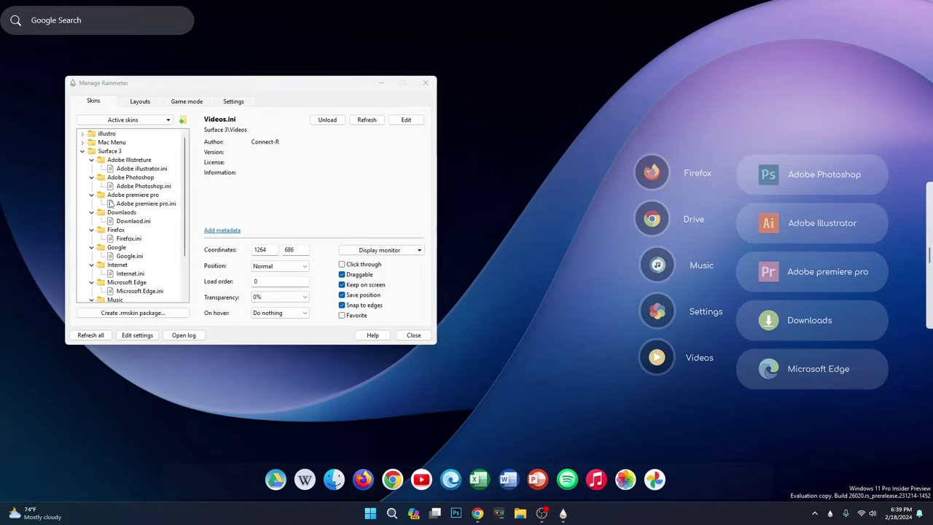
{"action": "left_click", "coordinate": [85, 150]}
{"action": "left_click", "coordinate": [426, 83]}
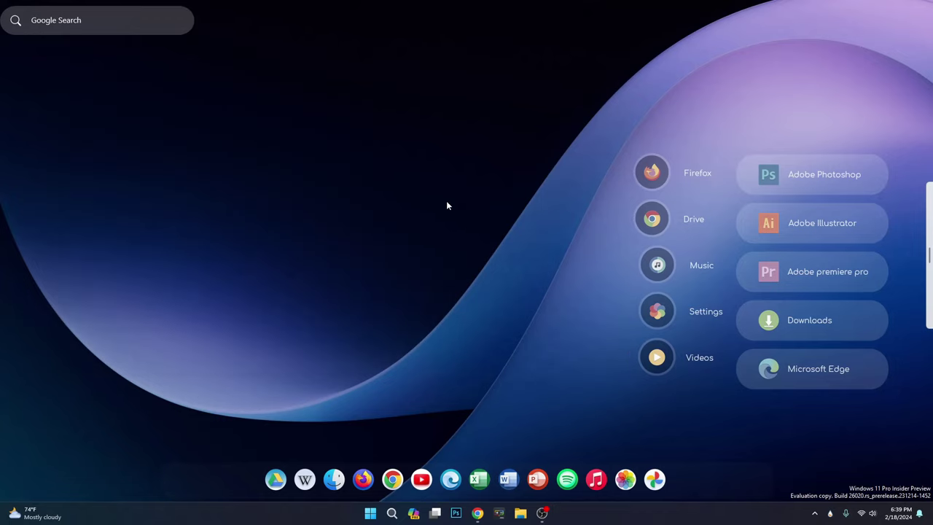
Show the desktop icons again.
{"action": "right_click", "coordinate": [199, 167]}
{"action": "mouse_move", "coordinate": [216, 173]}
{"action": "left_click", "coordinate": [356, 235]}
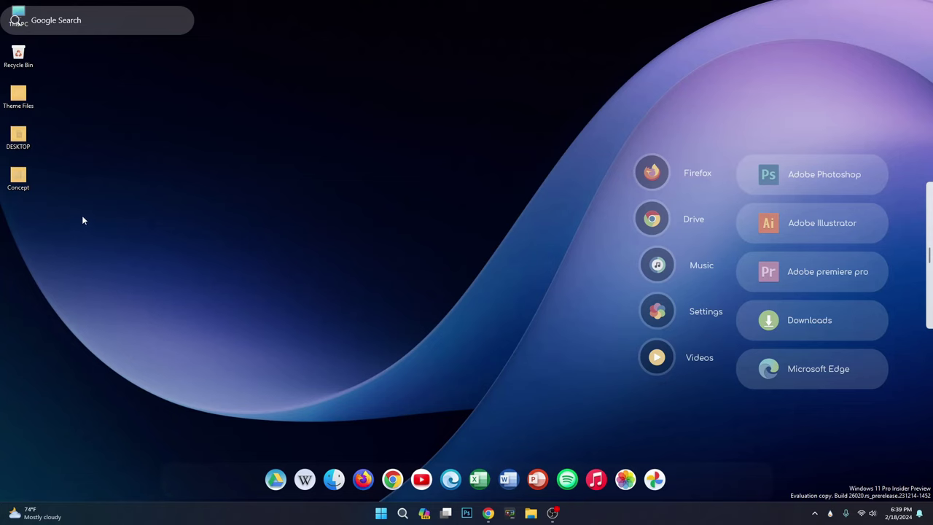
Install the Omnimo skin package from the Omnimo10 archive in the Theme Files folder, keeping the included layout option on.
{"action": "double_click", "coordinate": [19, 97]}
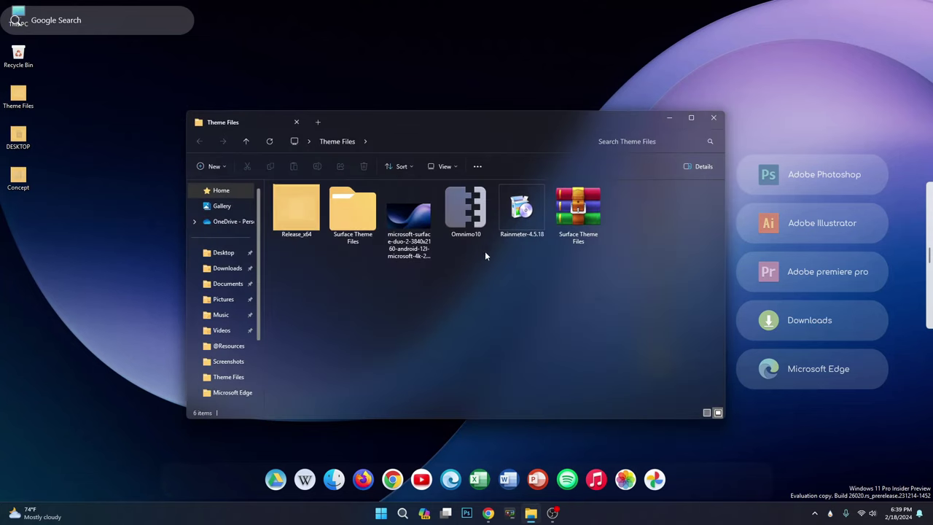
{"action": "double_click", "coordinate": [466, 211]}
{"action": "double_click", "coordinate": [343, 247]}
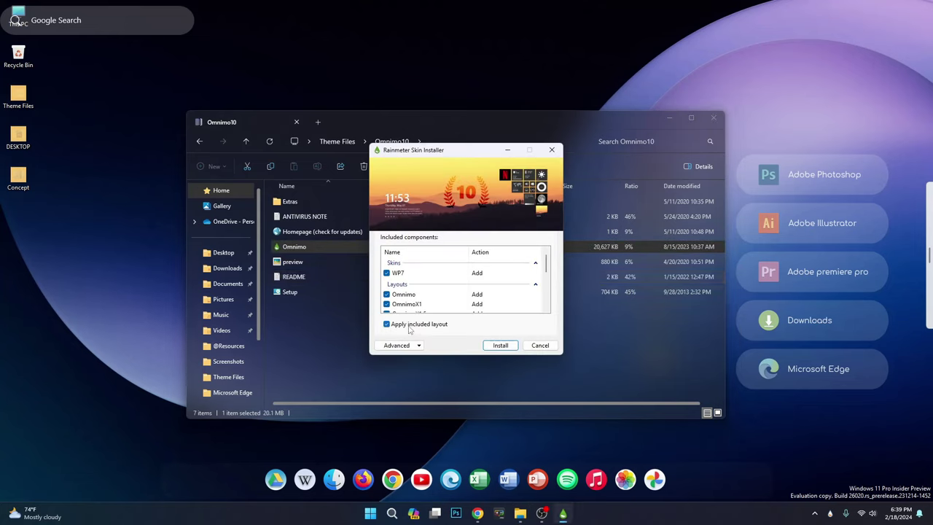
{"action": "left_click", "coordinate": [500, 345]}
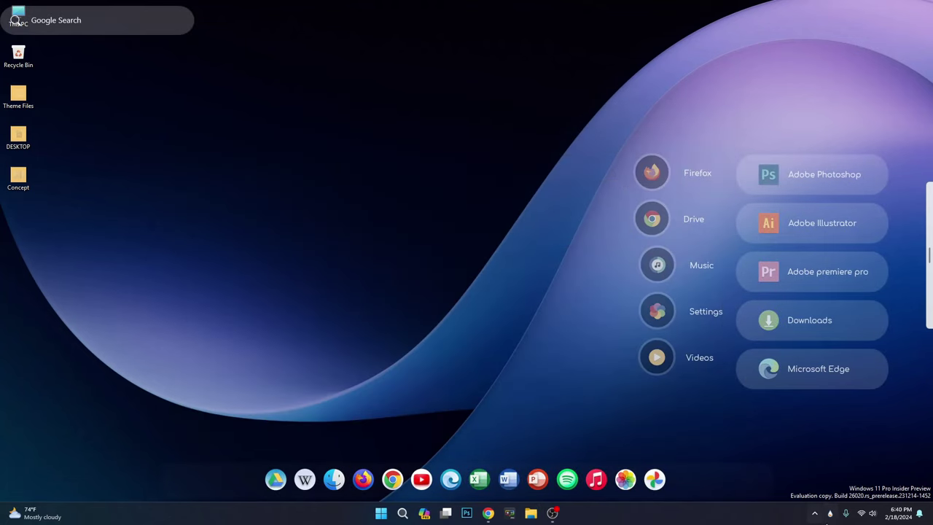
Load Launcher.ini from the WP7 skins, place its plus icon to the right of the Google Search bar, and hide the desktop icons.
{"action": "left_click", "coordinate": [830, 514]}
{"action": "left_click", "coordinate": [297, 200]}
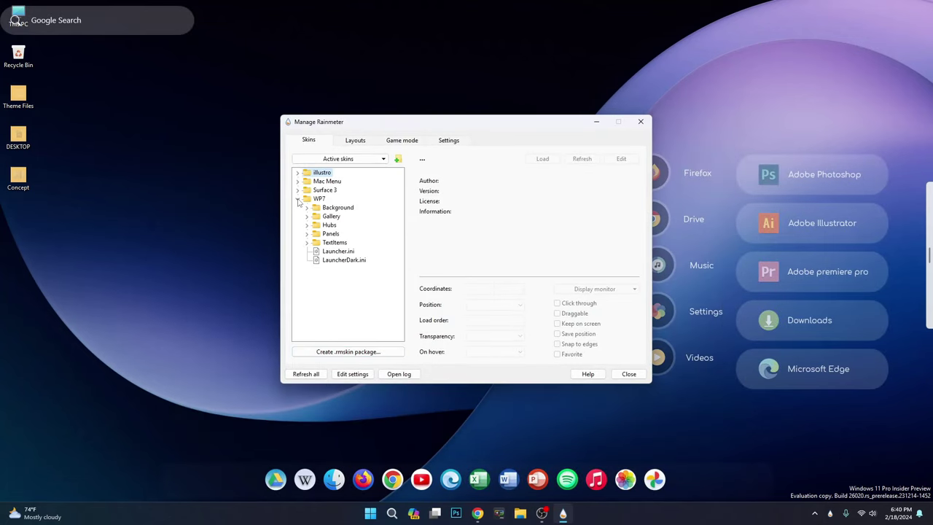
{"action": "left_click", "coordinate": [337, 252]}
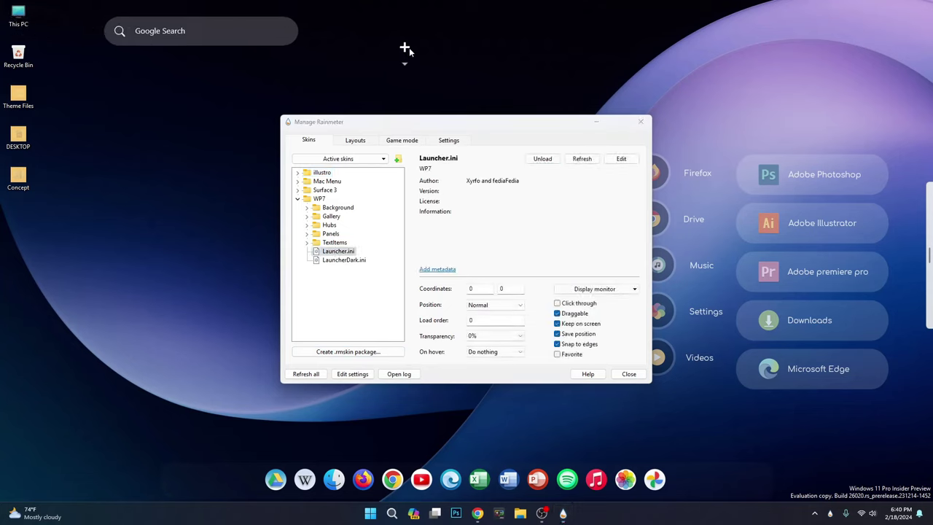
{"action": "right_click", "coordinate": [139, 104]}
{"action": "mouse_move", "coordinate": [164, 113]}
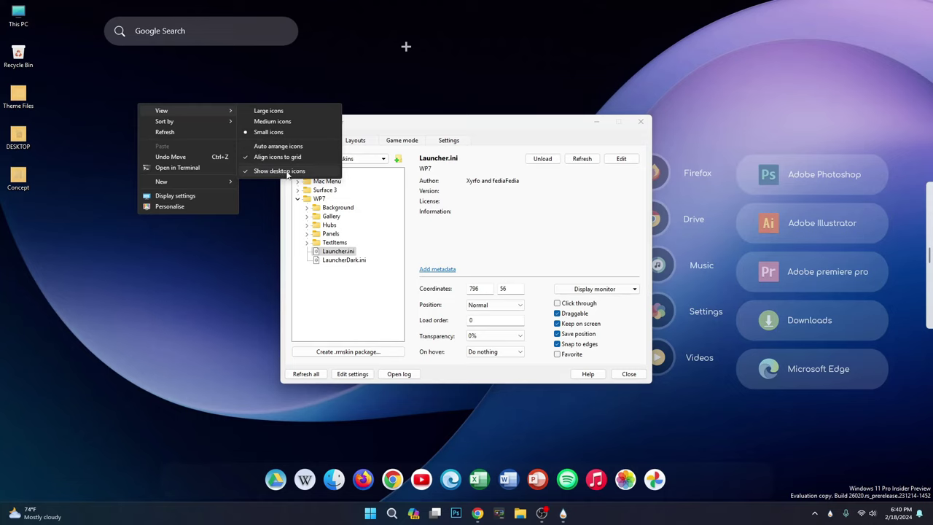
{"action": "left_click", "coordinate": [288, 172]}
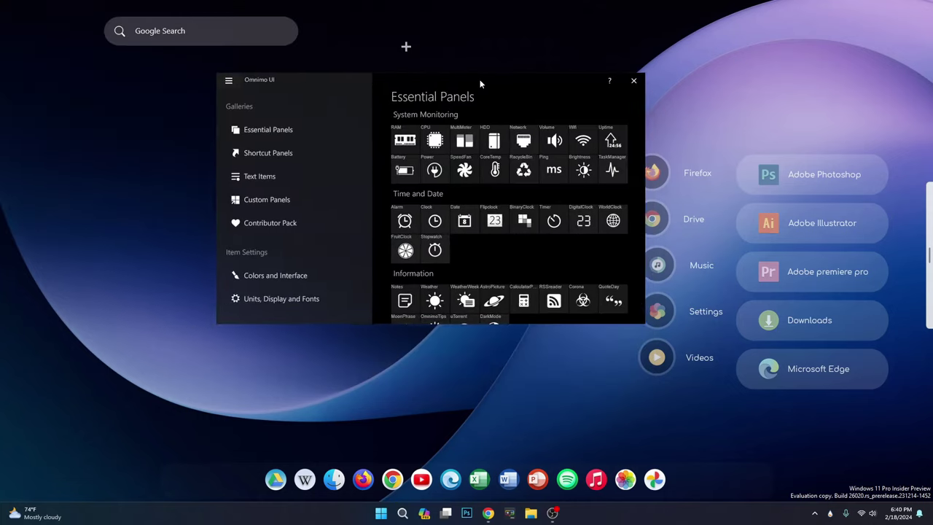
Add the Clock news item from Omnimo's Text Items gallery to the desktop and close the gallery.
{"action": "left_click", "coordinate": [302, 177]}
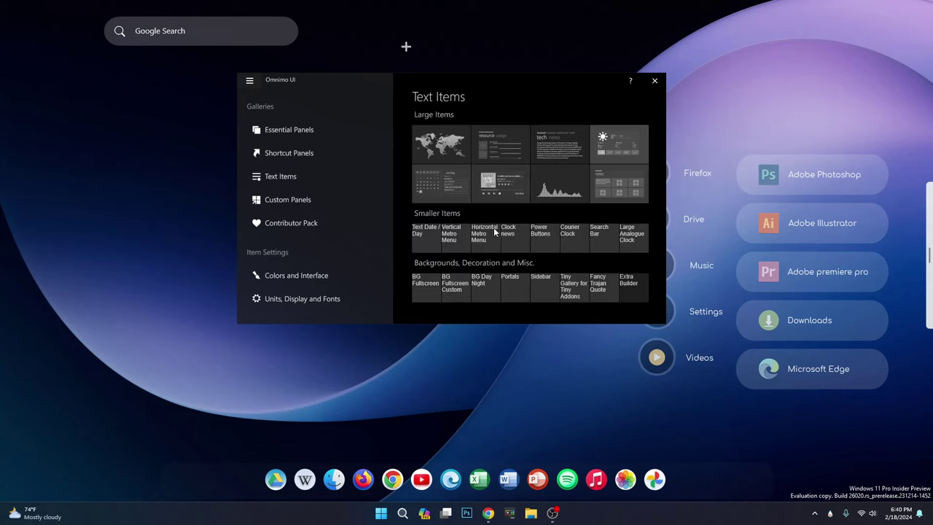
{"action": "left_click", "coordinate": [513, 245]}
{"action": "left_click", "coordinate": [655, 80]}
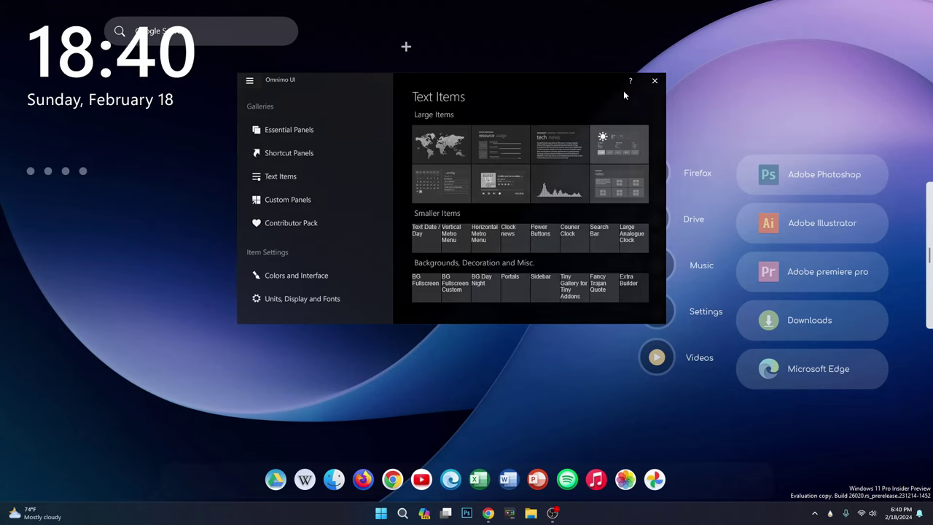
Reduce the size of the Clock news item through its item settings and close the UserVariables file without editing it.
{"action": "right_click", "coordinate": [201, 205]}
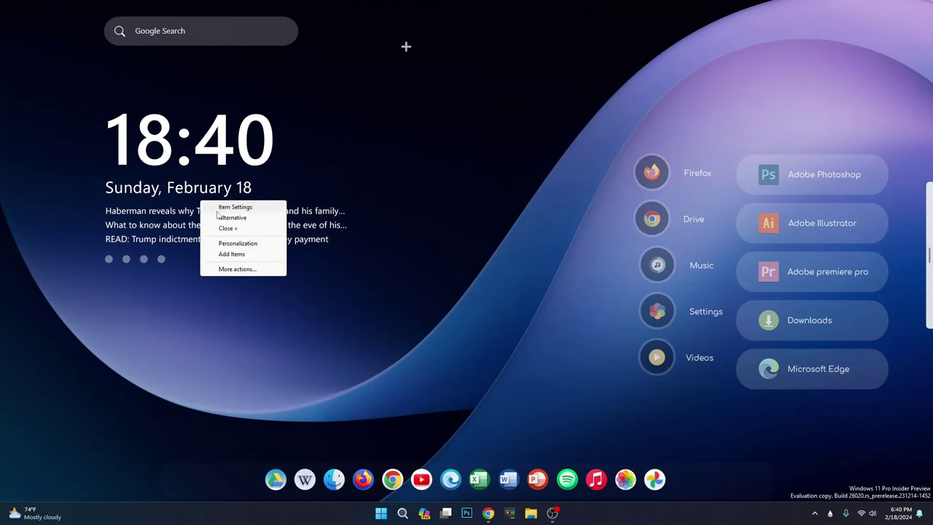
{"action": "left_click", "coordinate": [219, 216]}
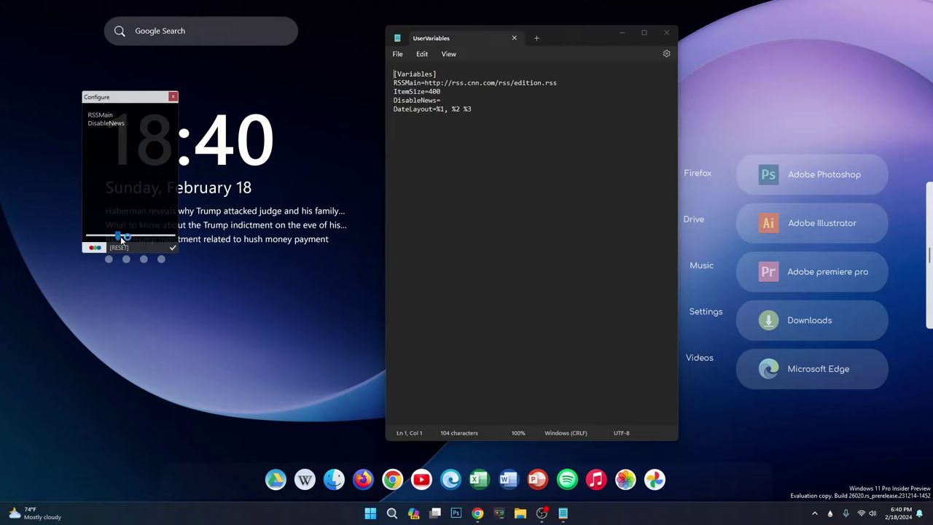
{"action": "left_click", "coordinate": [173, 248]}
{"action": "left_click", "coordinate": [644, 33]}
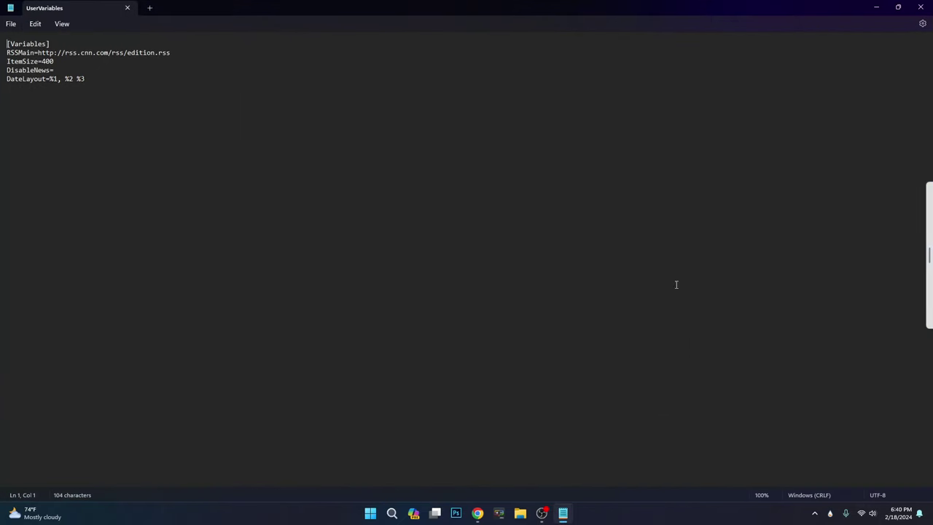
{"action": "left_click", "coordinate": [921, 8]}
Set the taskbar to hide automatically in the taskbar behaviours and close Settings.
{"action": "right_click", "coordinate": [684, 505]}
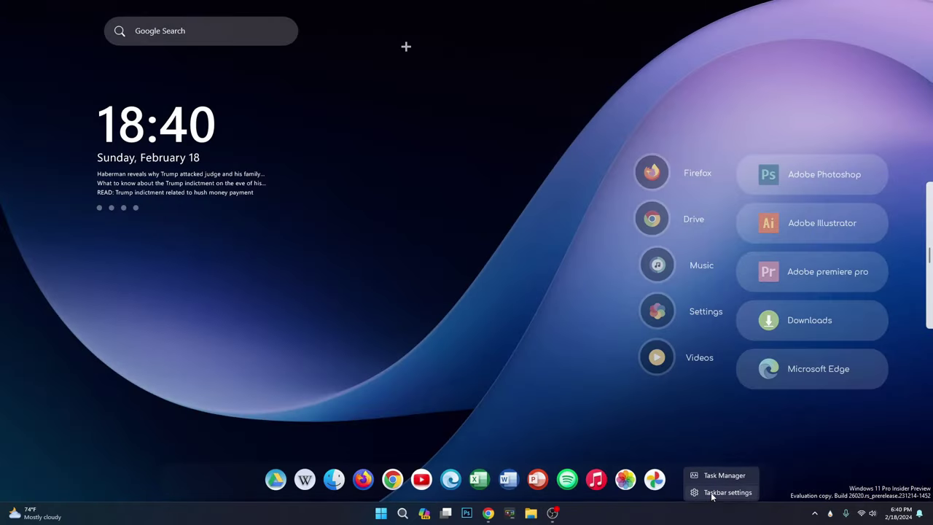
{"action": "left_click", "coordinate": [711, 493]}
{"action": "left_click", "coordinate": [223, 397]}
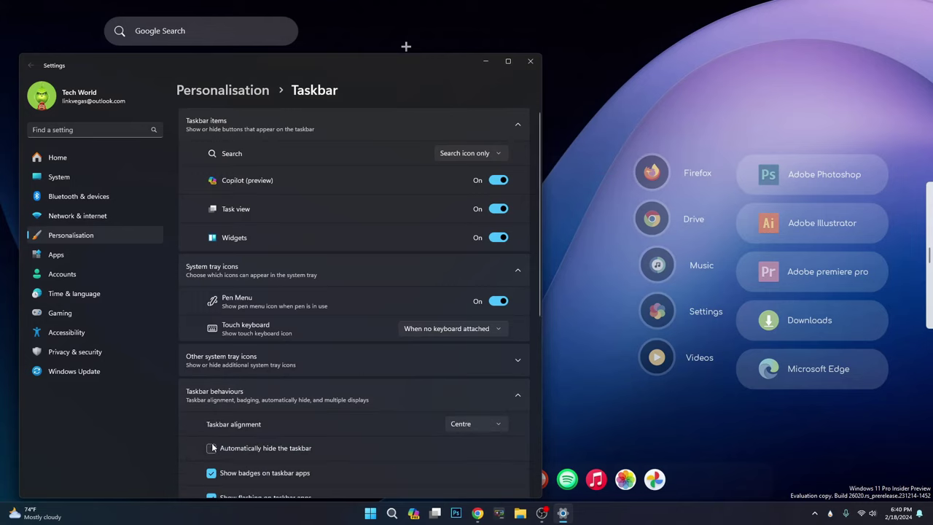
{"action": "left_click", "coordinate": [212, 453]}
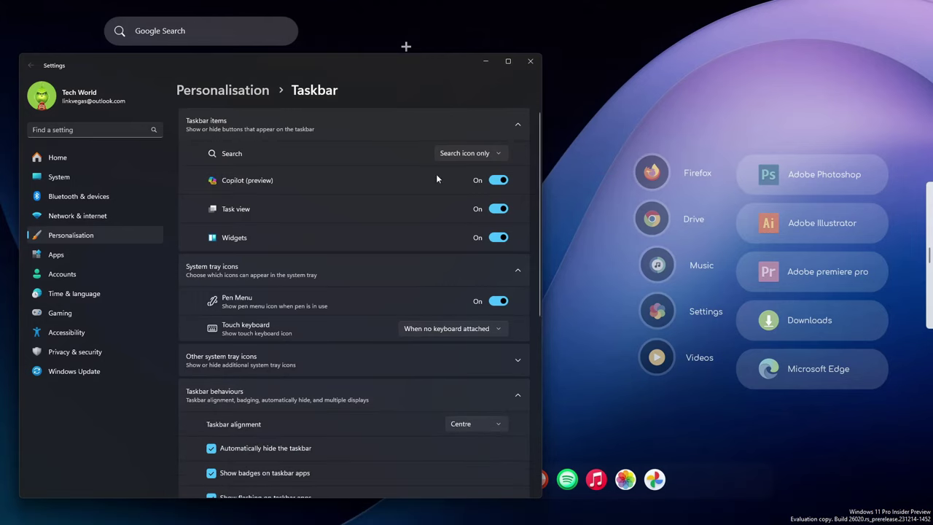
{"action": "left_click", "coordinate": [528, 62]}
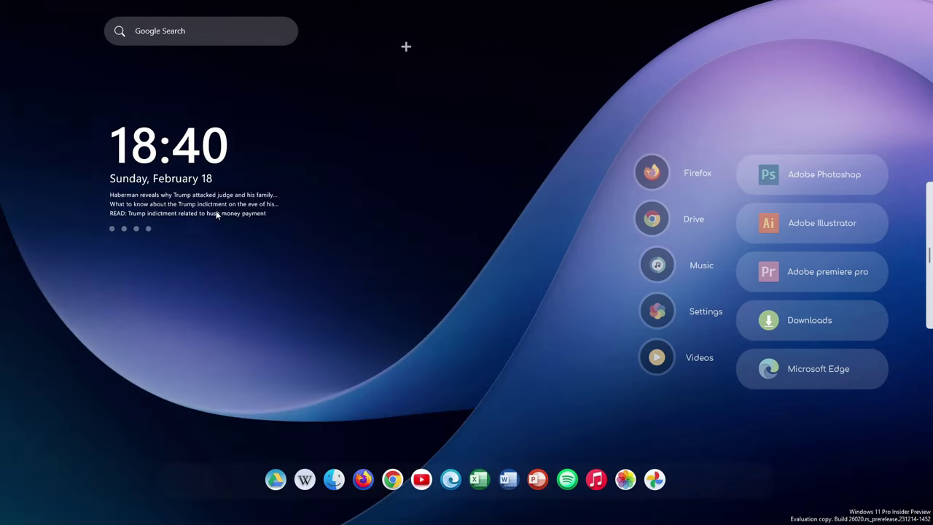
Place the Google Search bar directly beneath the Clock news item and lower the dock to the bottom edge of the desktop.
{"action": "left_click_drag", "start_coordinate": [189, 45], "coordinate": [219, 314]}
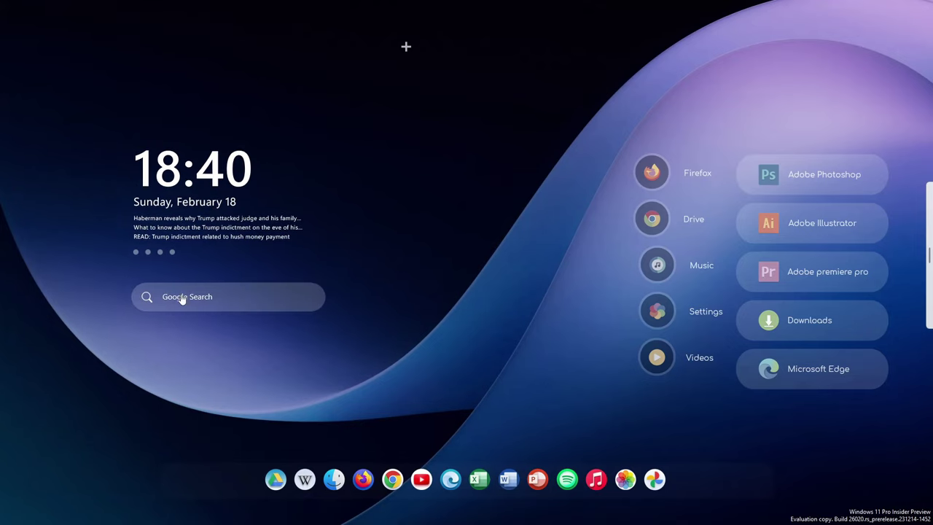
{"action": "left_click_drag", "start_coordinate": [172, 283], "coordinate": [167, 282]}
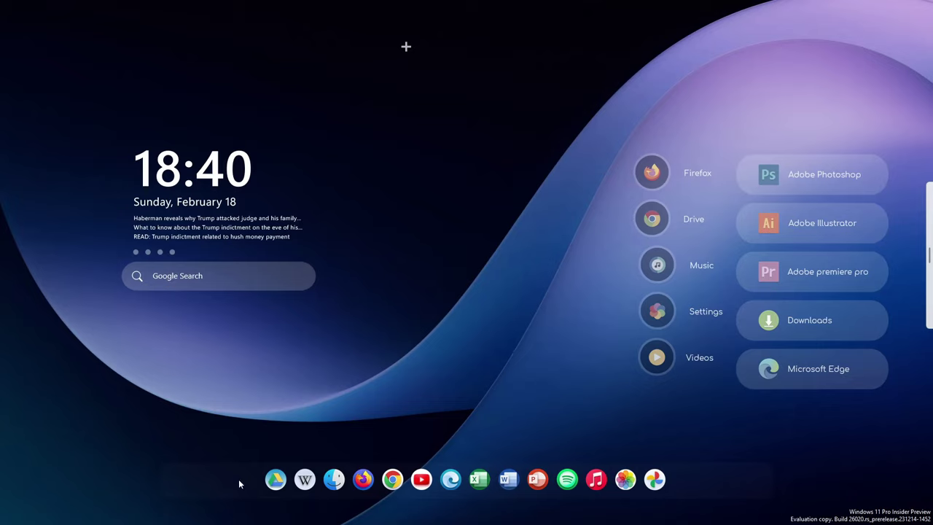
{"action": "left_click_drag", "start_coordinate": [239, 482], "coordinate": [237, 500]}
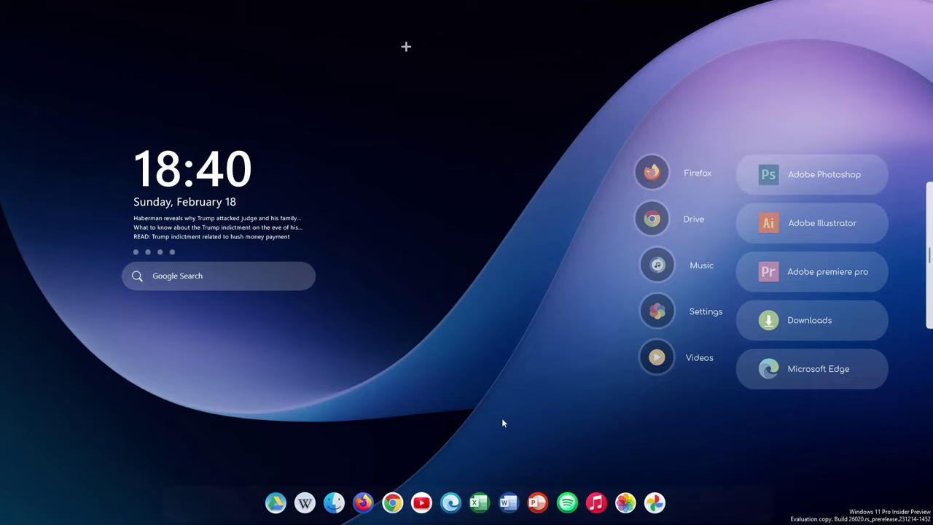